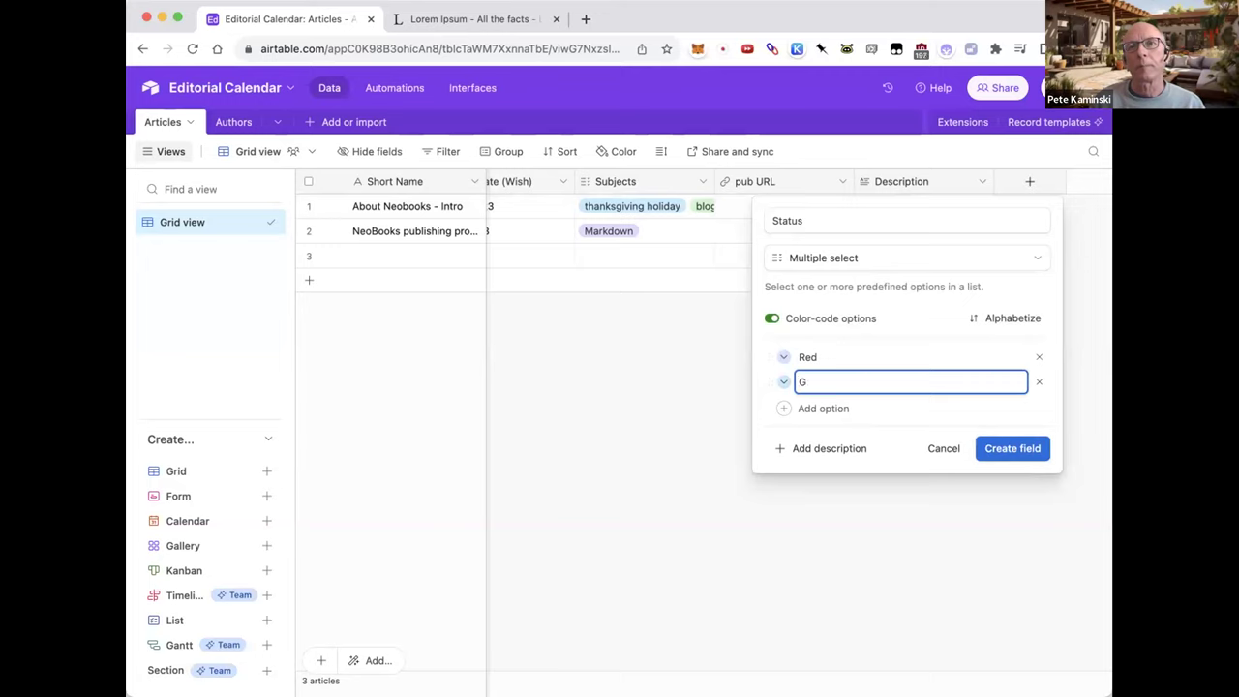
Step: Add Yellow and Green as options of the multiple-select Status field and create the field
{"action": "type", "text": "Yellow"}
{"action": "left_click", "coordinate": [838, 410]}
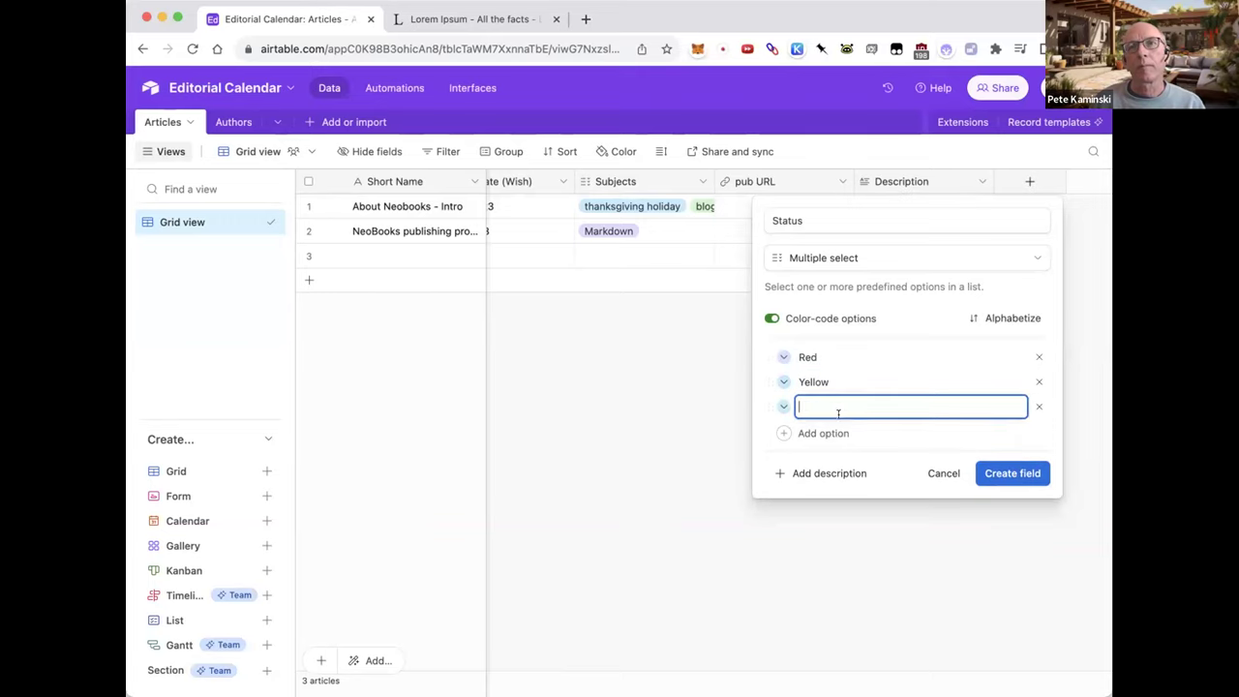
{"action": "type", "text": "Green"}
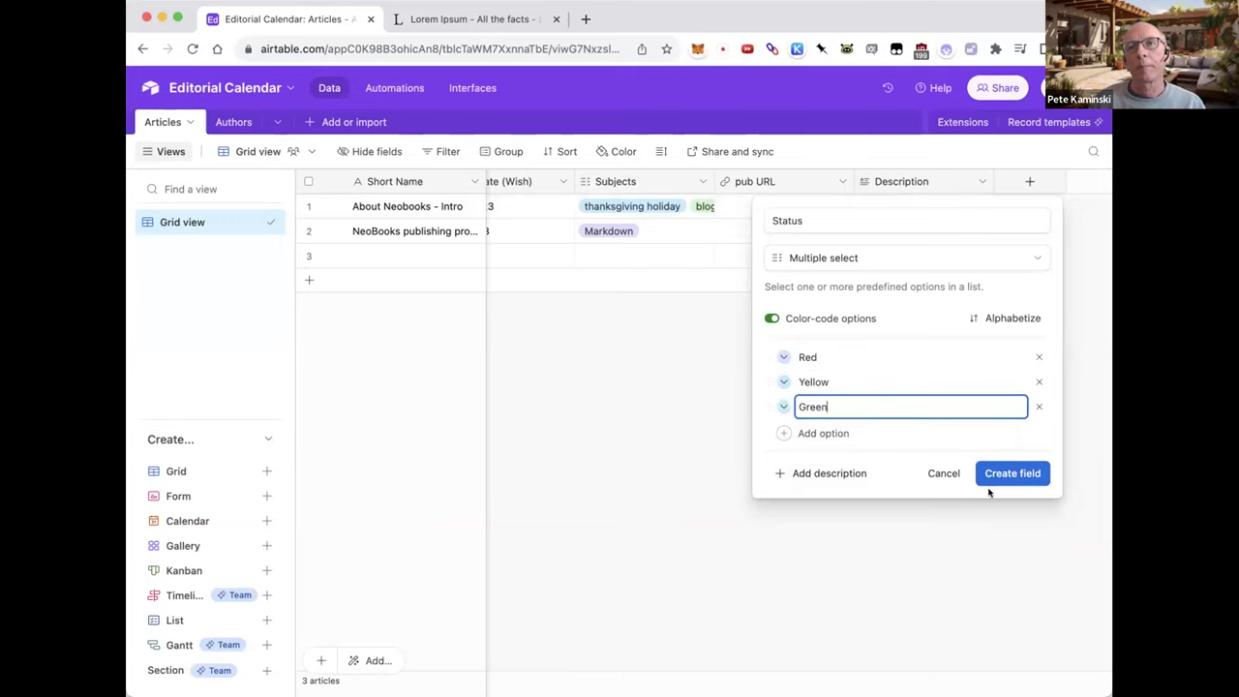
{"action": "left_click", "coordinate": [992, 480]}
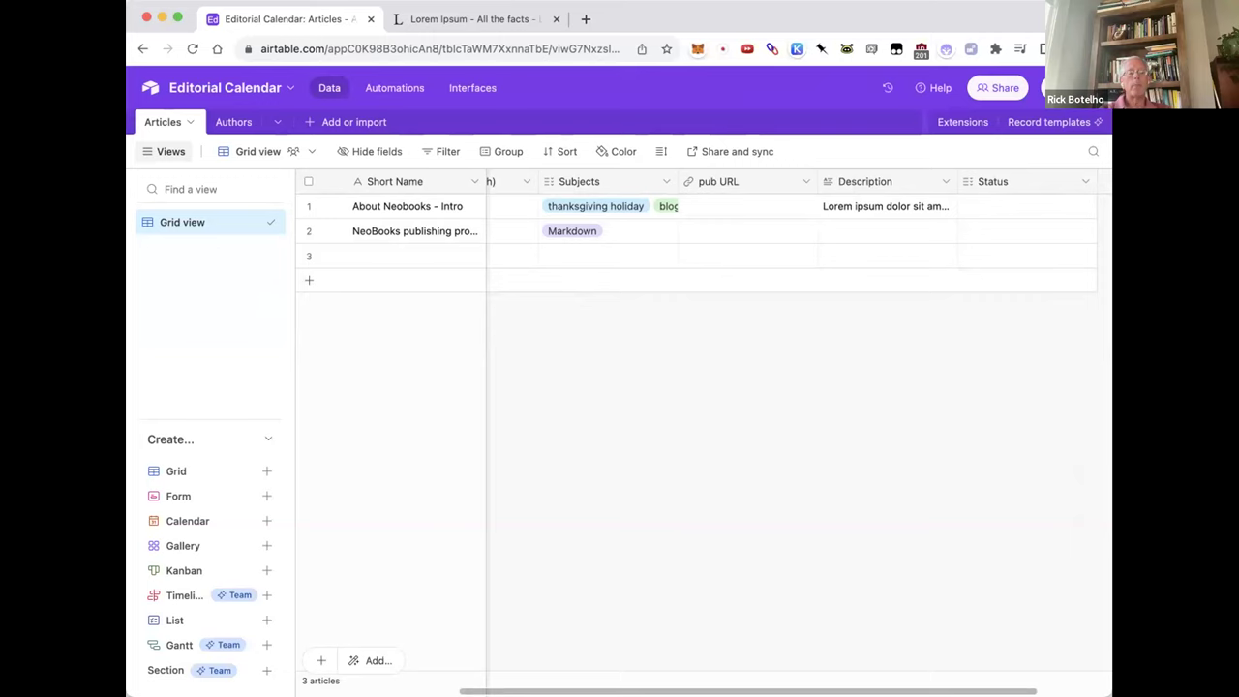
{"action": "scroll", "coordinate": [697, 388], "scroll_direction": "left", "scroll_amount": 5}
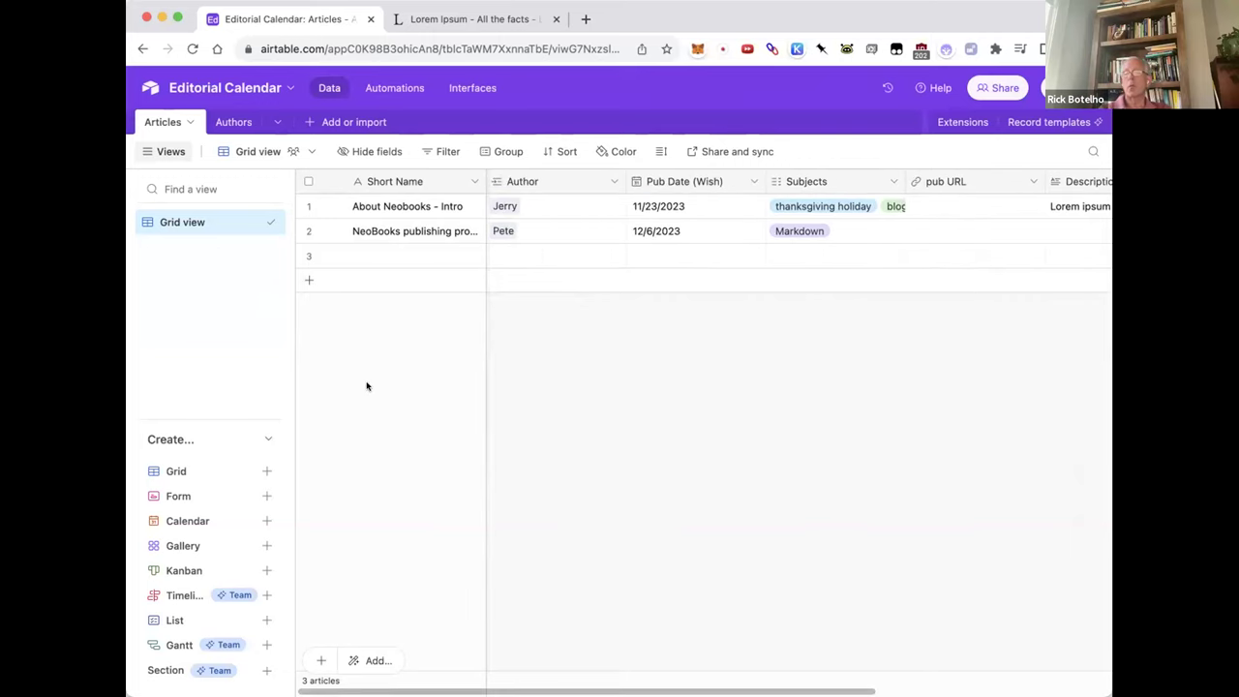
Step: Leave the Editorial Calendar base, search all bases for "board" and open the Beautiful.Blue Project Dashboard base
{"action": "left_click", "coordinate": [147, 91]}
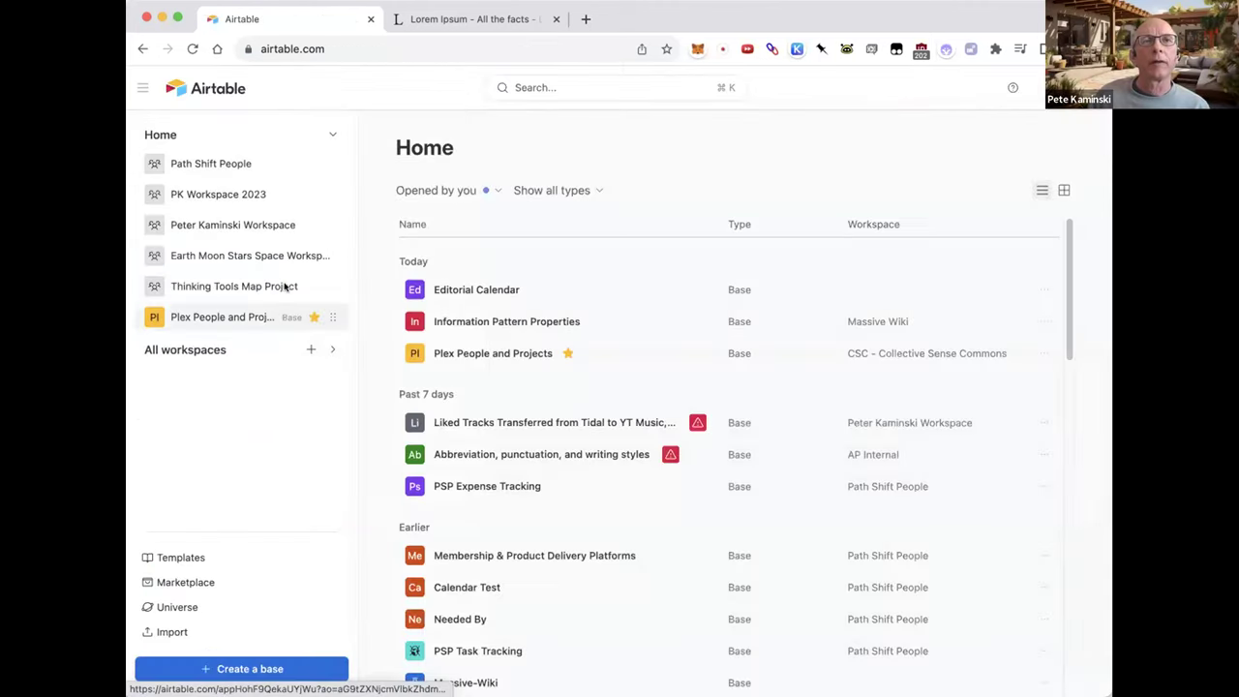
{"action": "scroll", "coordinate": [557, 524], "scroll_direction": "down", "scroll_amount": 6}
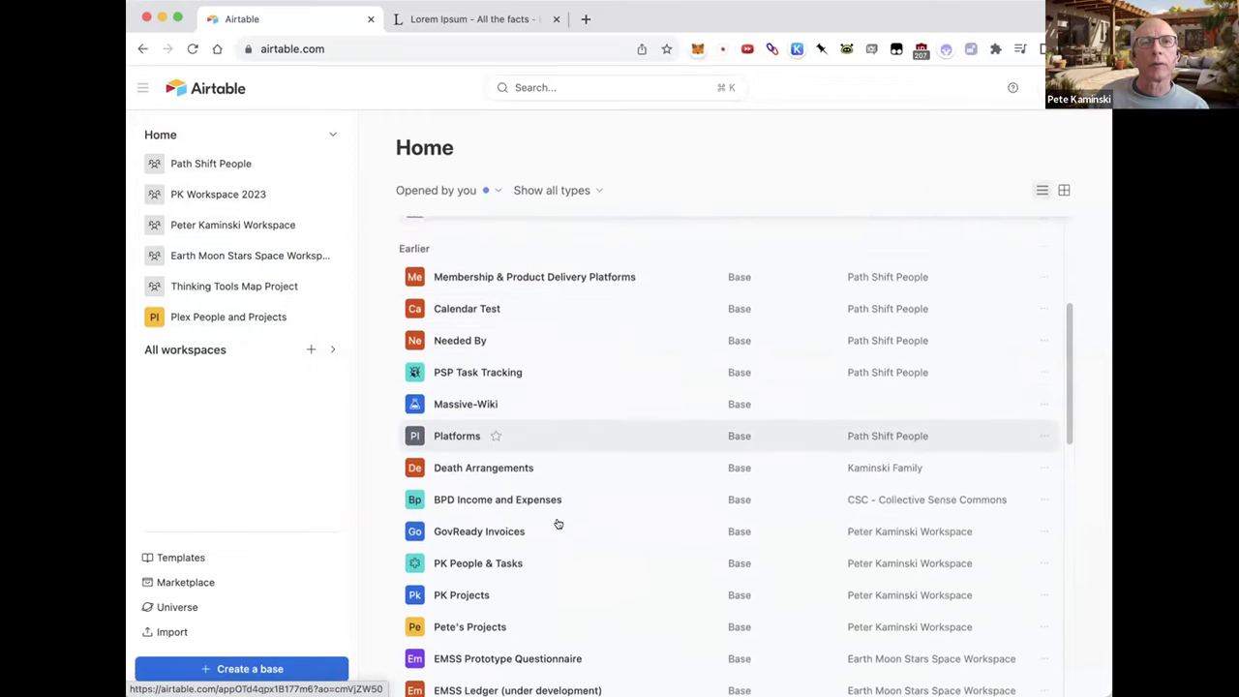
{"action": "scroll", "coordinate": [558, 524], "scroll_direction": "down", "scroll_amount": 1}
{"action": "left_click", "coordinate": [603, 82]}
{"action": "type", "text": "board"}
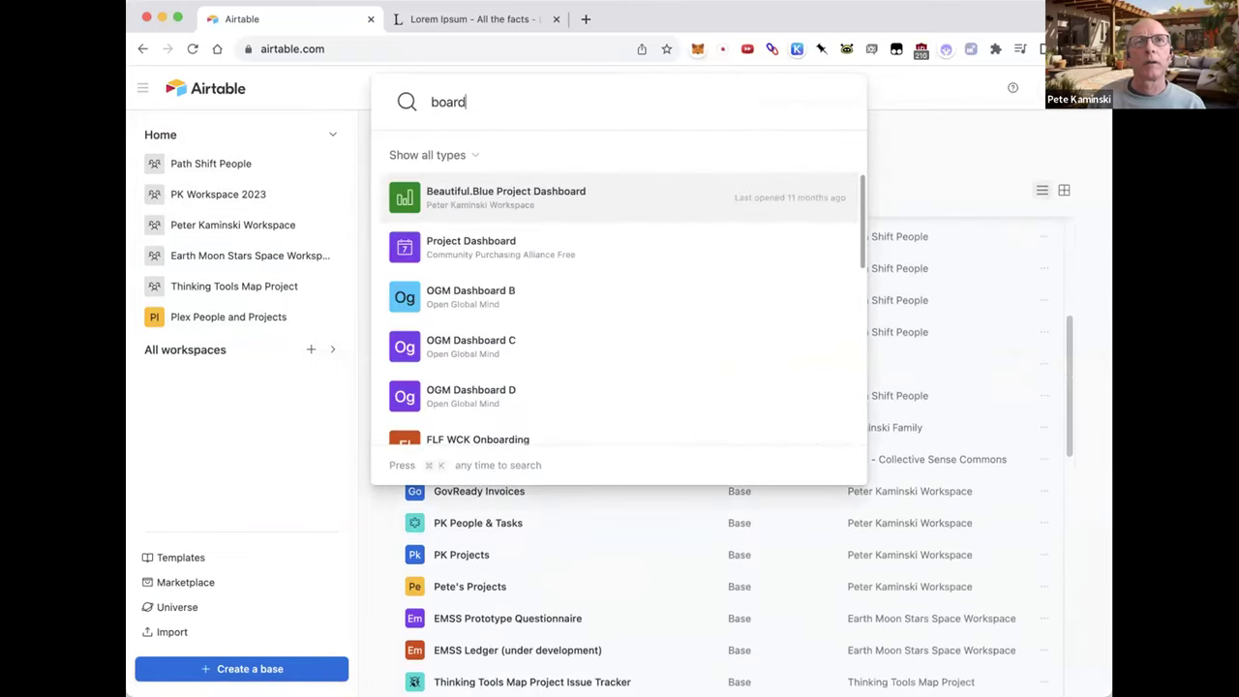
{"action": "left_click", "coordinate": [531, 208]}
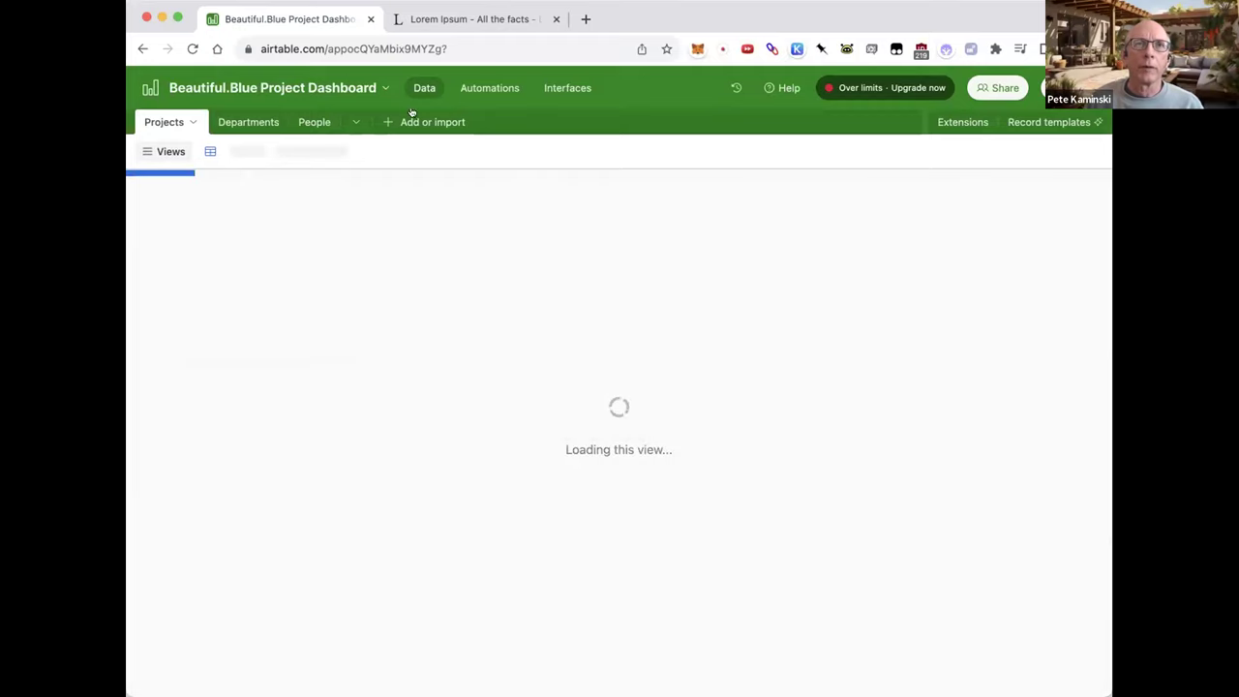
Step: Duplicate the Beautiful.Blue Project Dashboard base with its records and comments, and open the copy
{"action": "left_click", "coordinate": [378, 88]}
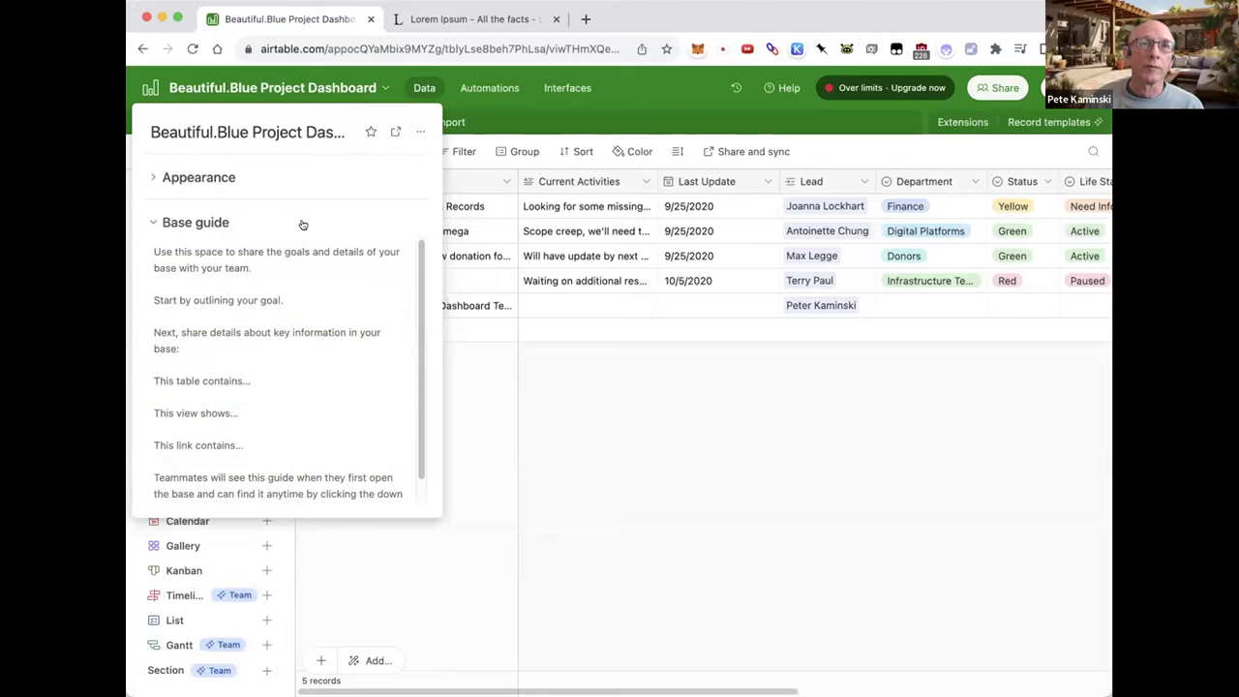
{"action": "left_click", "coordinate": [420, 132]}
{"action": "left_click", "coordinate": [481, 171]}
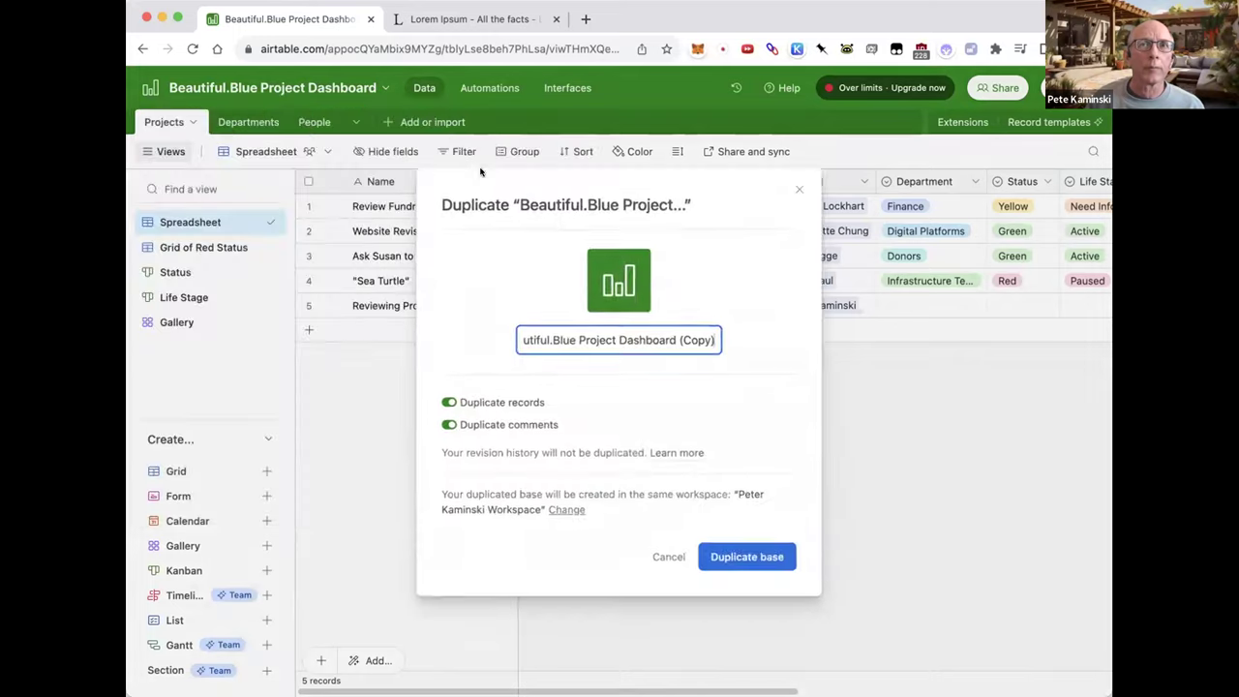
{"action": "left_click", "coordinate": [726, 550]}
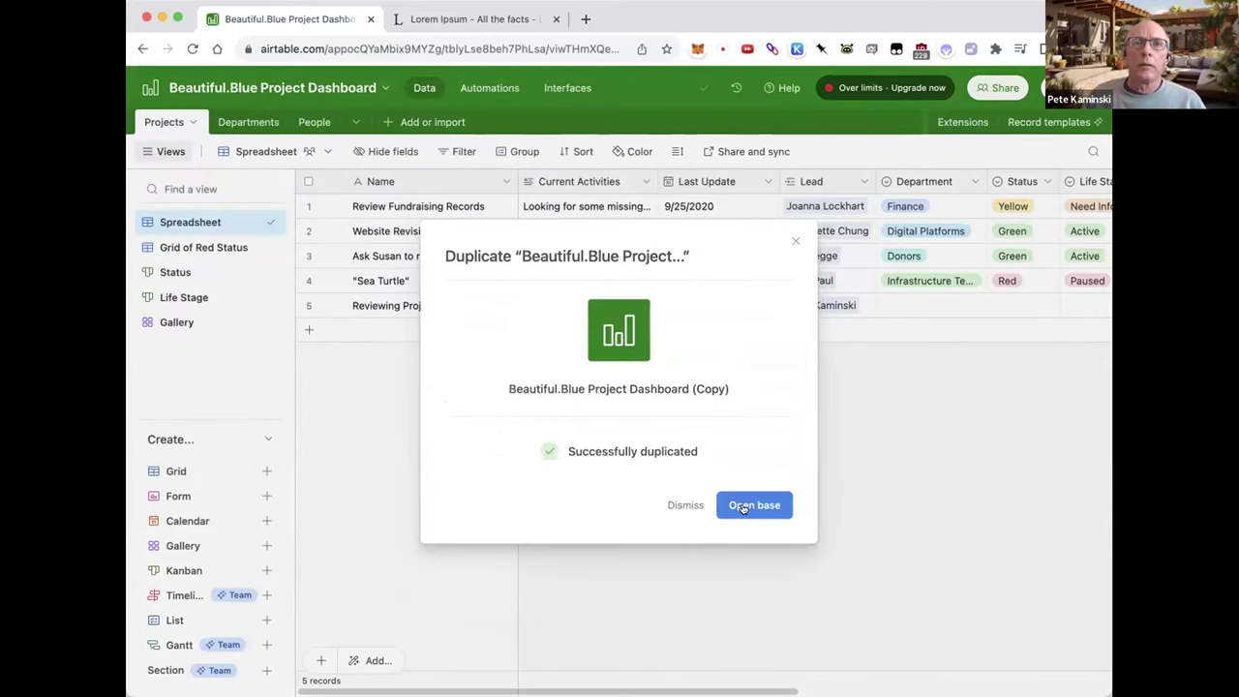
{"action": "left_click", "coordinate": [742, 505]}
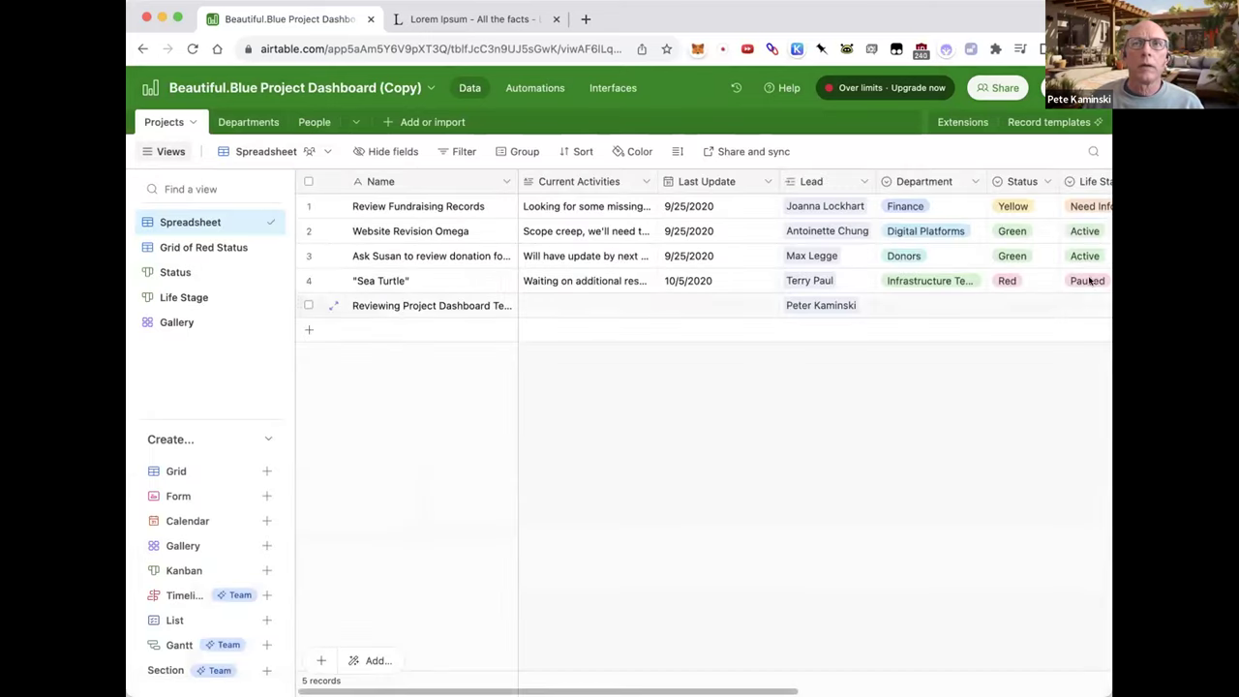
Step: Widen the Current Activities column in the Projects table's Spreadsheet view
{"action": "scroll", "coordinate": [717, 251], "scroll_direction": "right", "scroll_amount": 2}
{"action": "scroll", "coordinate": [717, 252], "scroll_direction": "left", "scroll_amount": 2}
{"action": "scroll", "coordinate": [717, 252], "scroll_direction": "right", "scroll_amount": 5}
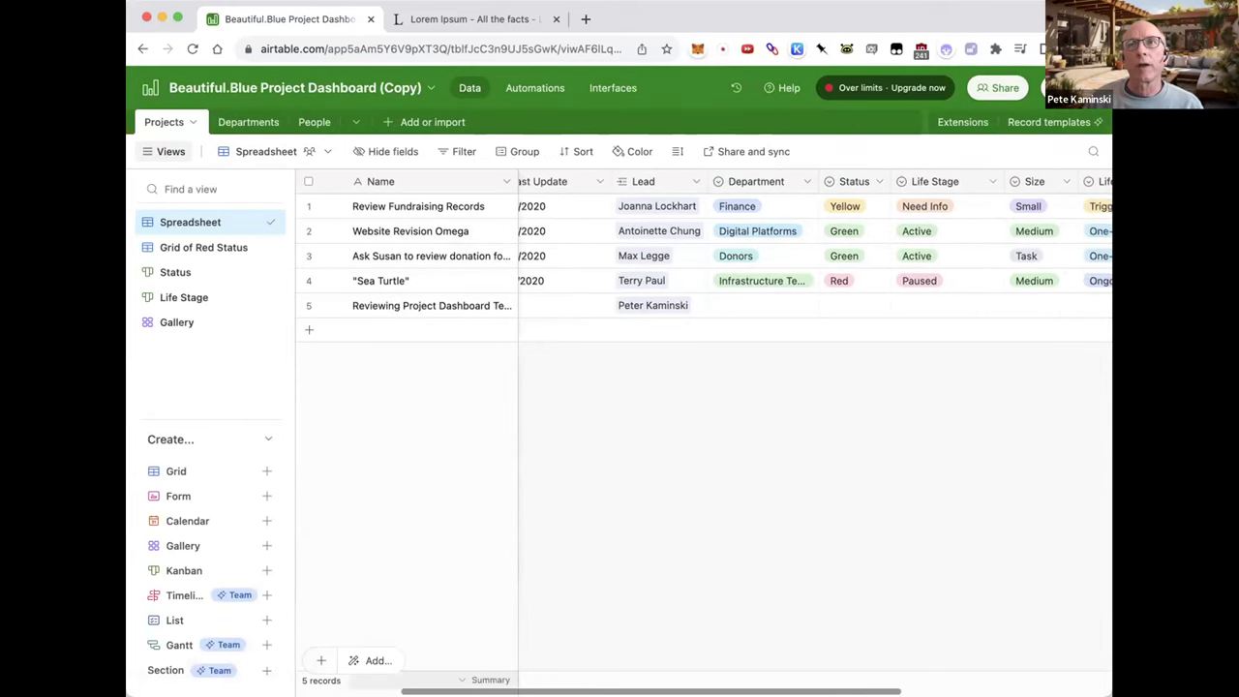
{"action": "scroll", "coordinate": [716, 252], "scroll_direction": "left", "scroll_amount": 3}
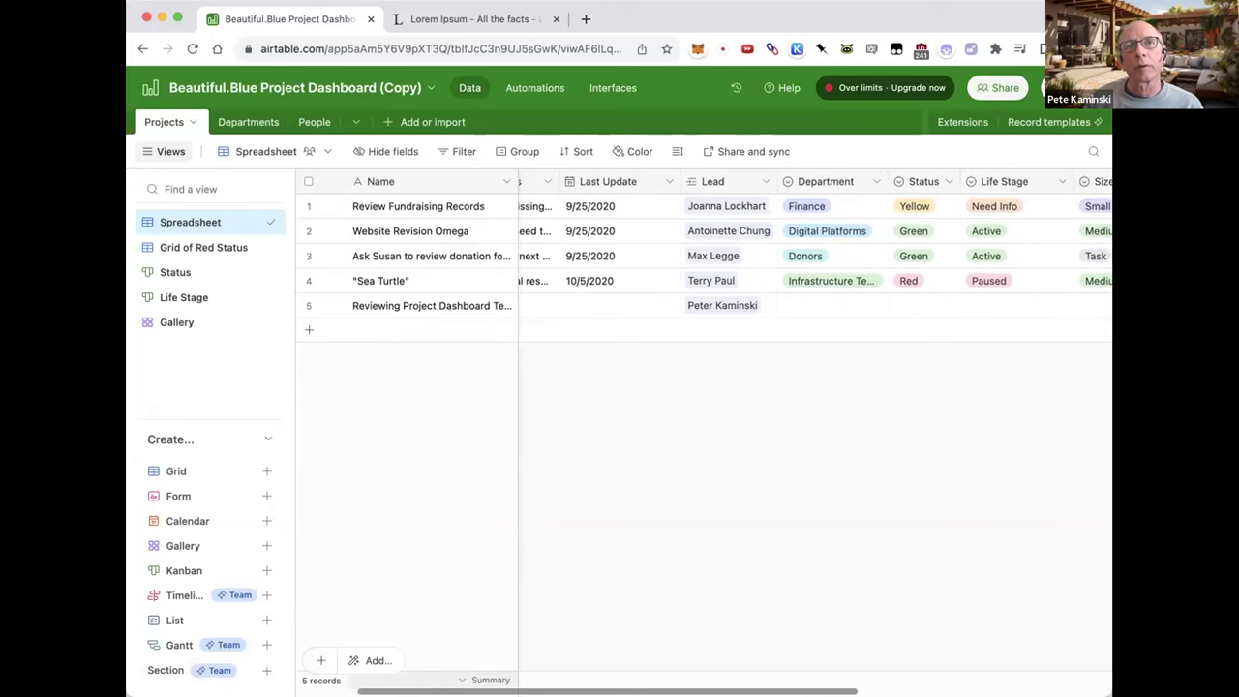
{"action": "scroll", "coordinate": [716, 252], "scroll_direction": "left", "scroll_amount": 2}
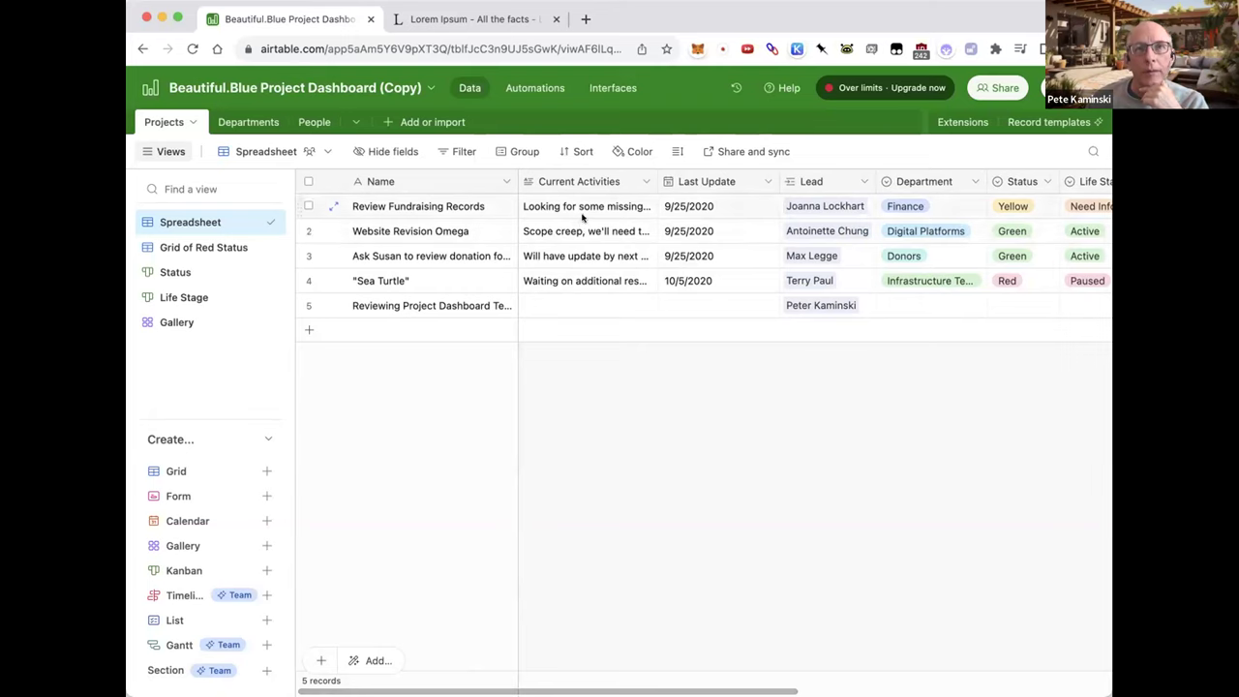
{"action": "left_click_drag", "start_coordinate": [658, 174], "coordinate": [707, 181]}
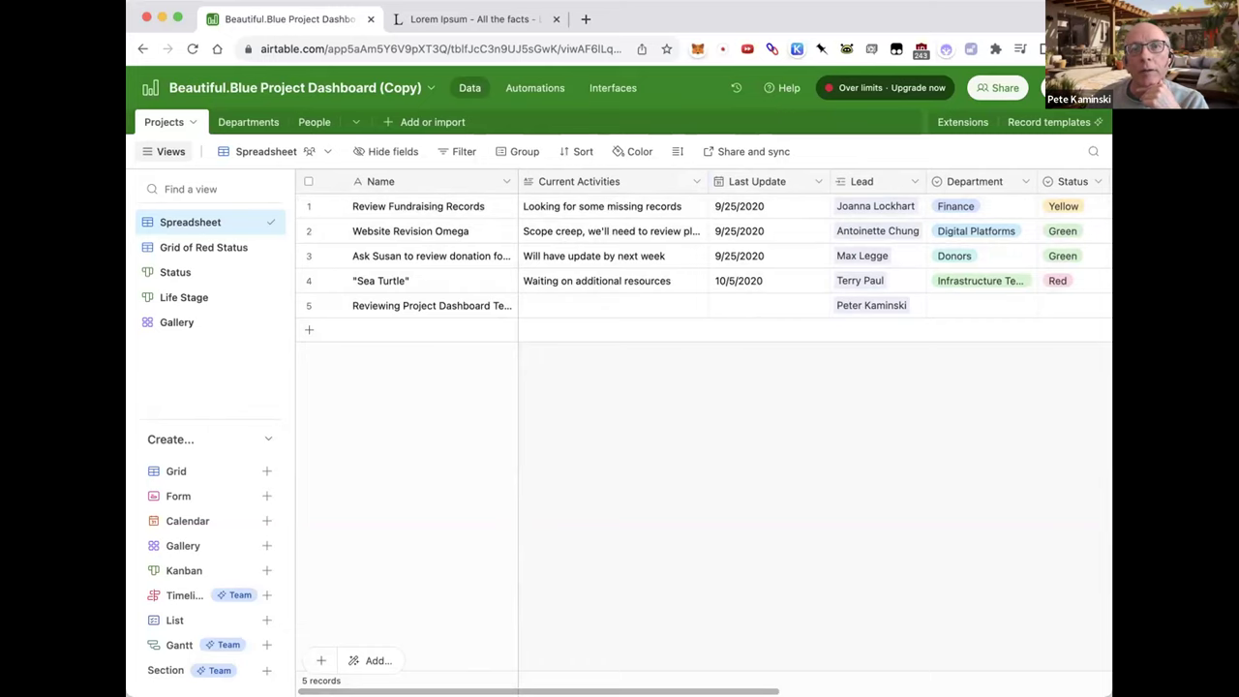
Step: Review the predefined options of the Life Stage single-select field in its field settings
{"action": "scroll", "coordinate": [939, 222], "scroll_direction": "right", "scroll_amount": 8}
{"action": "scroll", "coordinate": [614, 207], "scroll_direction": "right", "scroll_amount": 1}
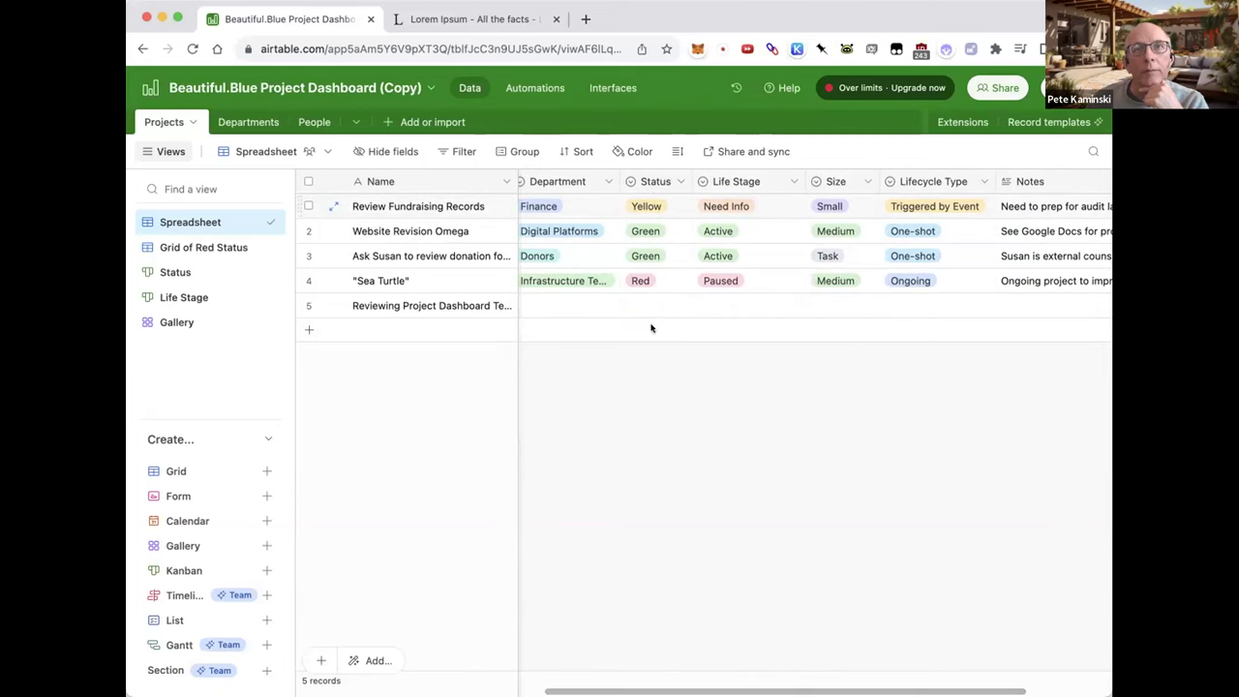
{"action": "mouse_move", "coordinate": [624, 691]}
{"action": "left_mouse_down"}
{"action": "mouse_move", "coordinate": [612, 691]}
{"action": "mouse_move", "coordinate": [636, 691]}
{"action": "left_mouse_up"}
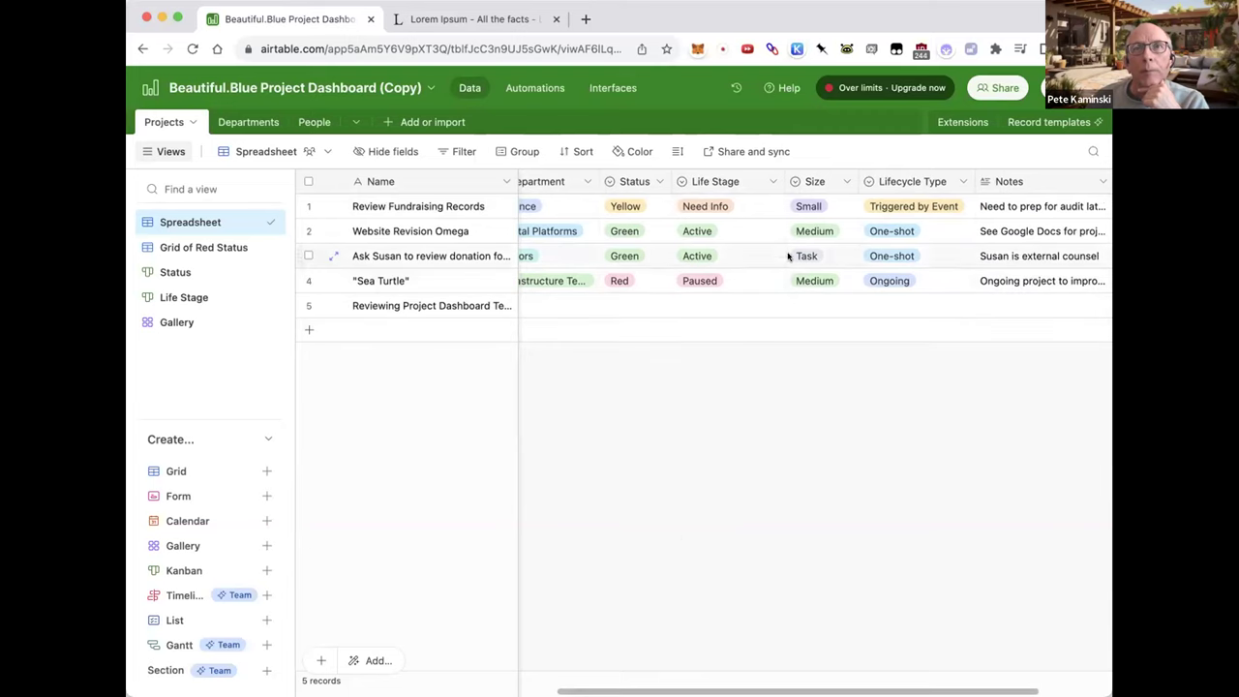
{"action": "left_click", "coordinate": [717, 182]}
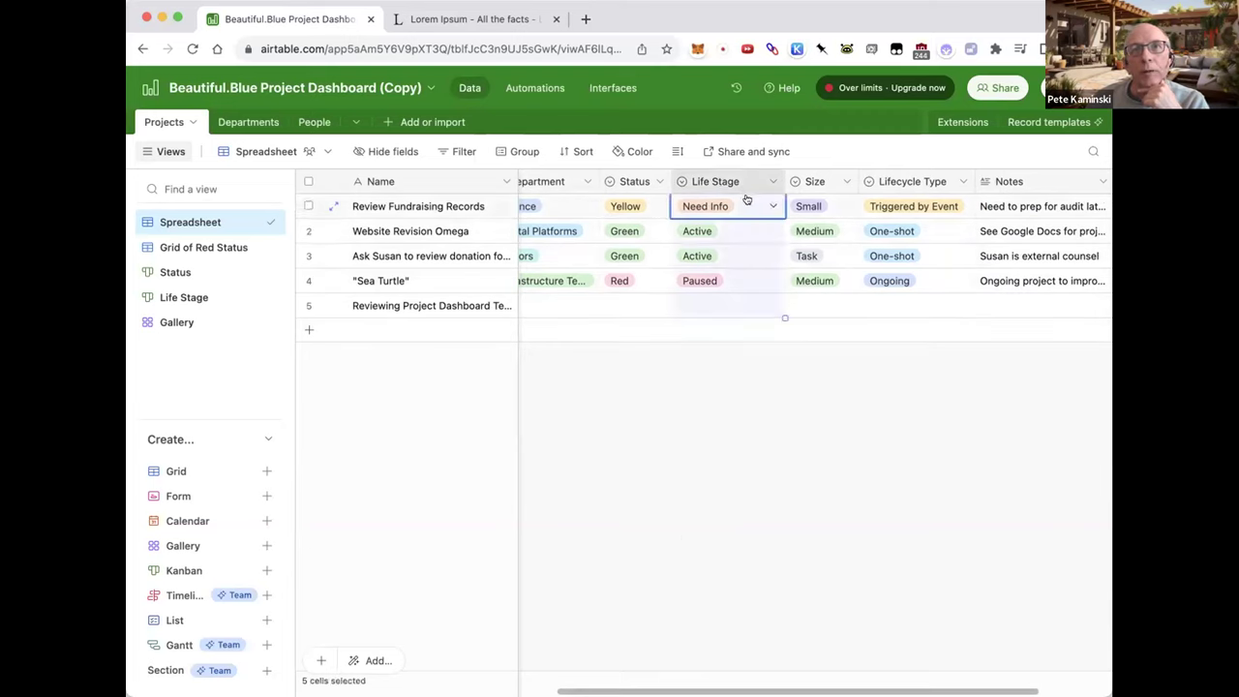
{"action": "left_click", "coordinate": [774, 208]}
{"action": "key", "text": "Escape"}
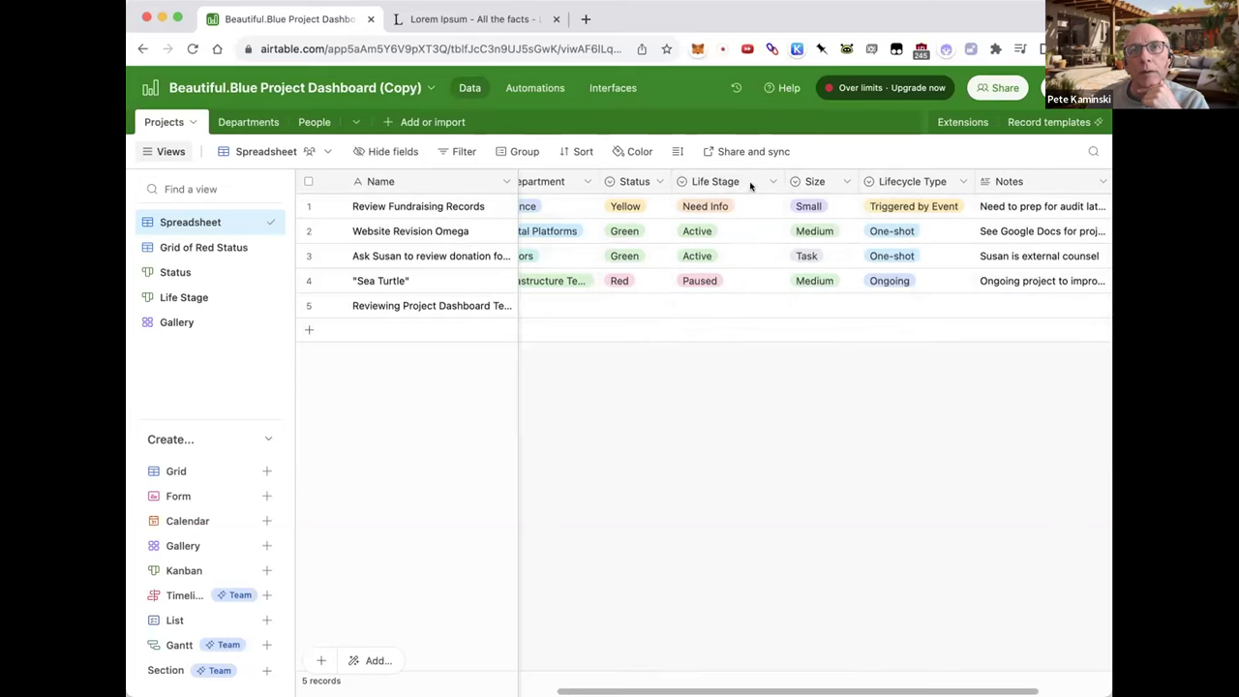
{"action": "double_click", "coordinate": [744, 181]}
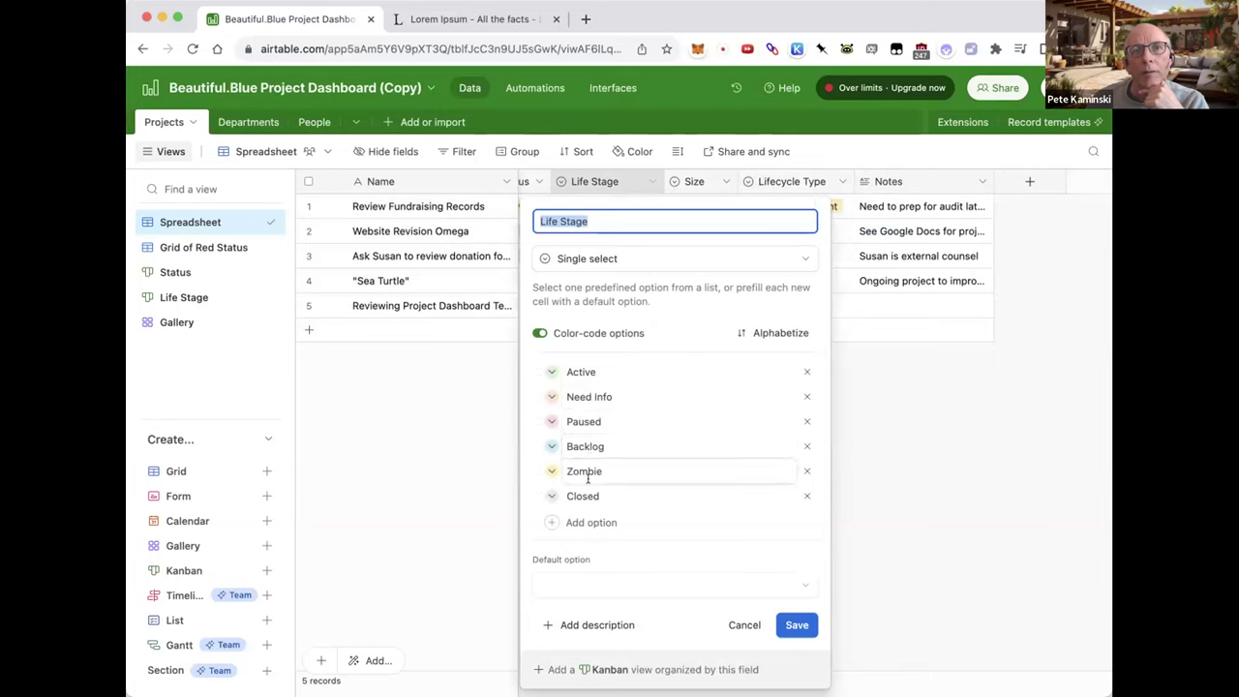
{"action": "left_click", "coordinate": [809, 625]}
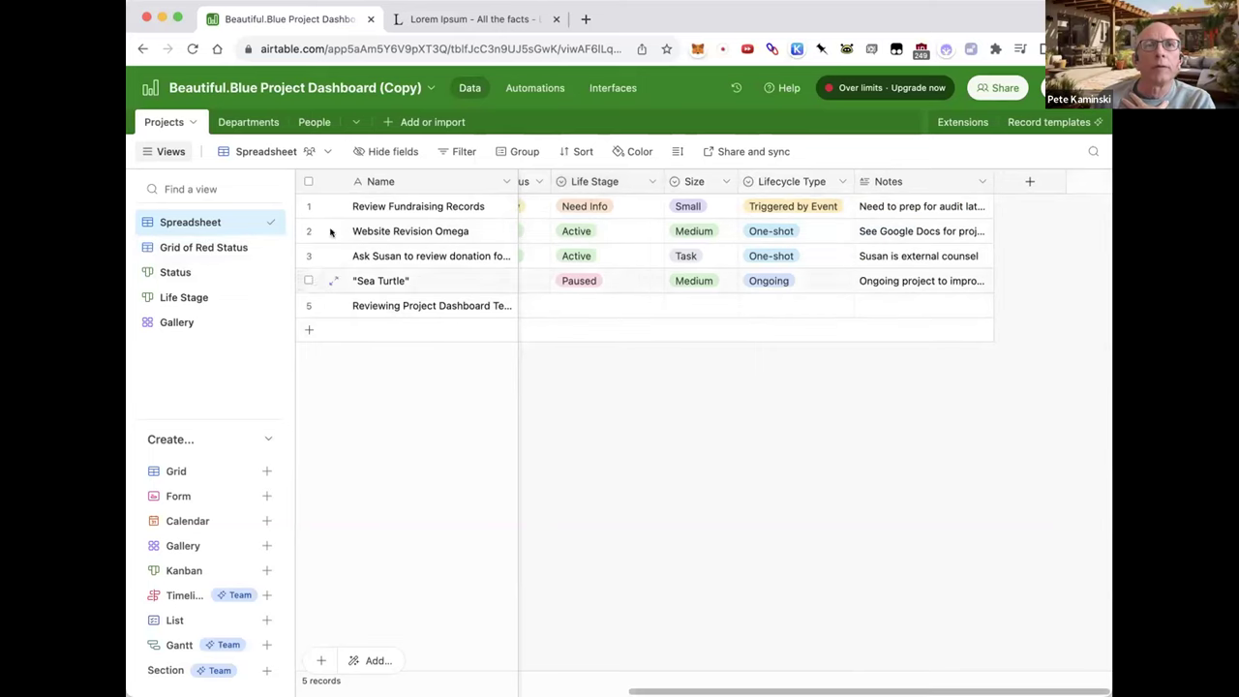
Step: Show the Grid of Red Status view and inspect the Status column it is filtered by
{"action": "left_click", "coordinate": [177, 246]}
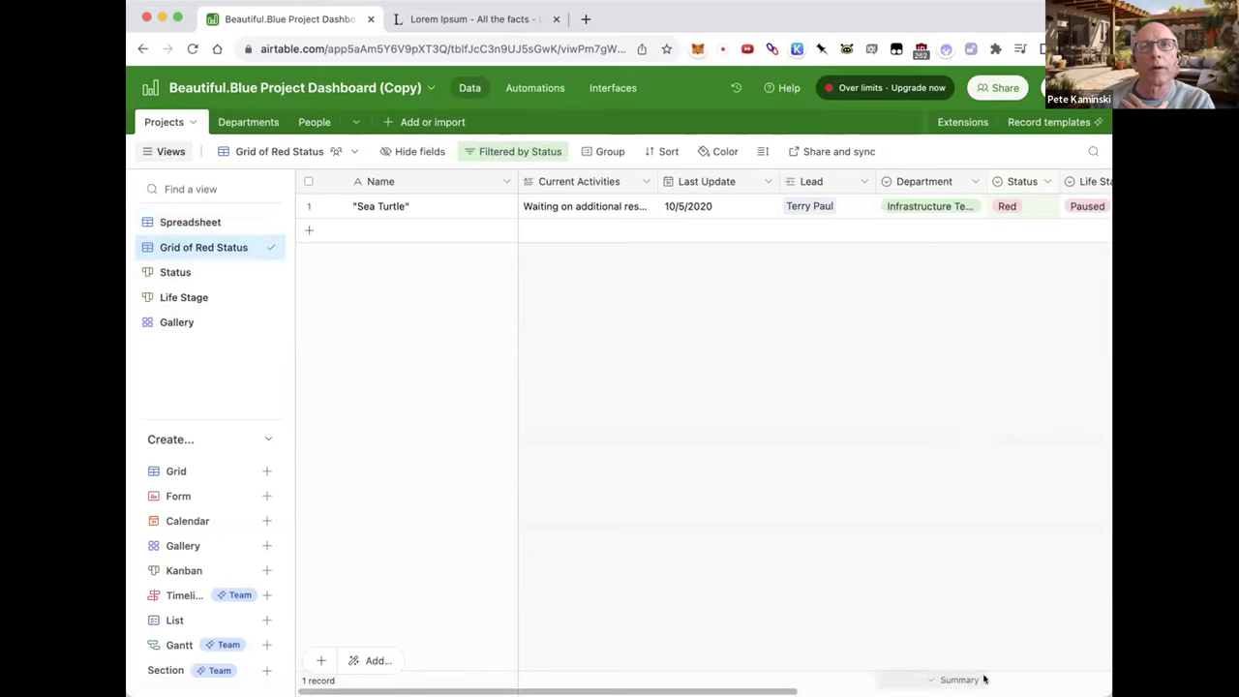
{"action": "scroll", "coordinate": [985, 677], "scroll_direction": "right", "scroll_amount": 5}
{"action": "scroll", "coordinate": [813, 426], "scroll_direction": "right", "scroll_amount": 3}
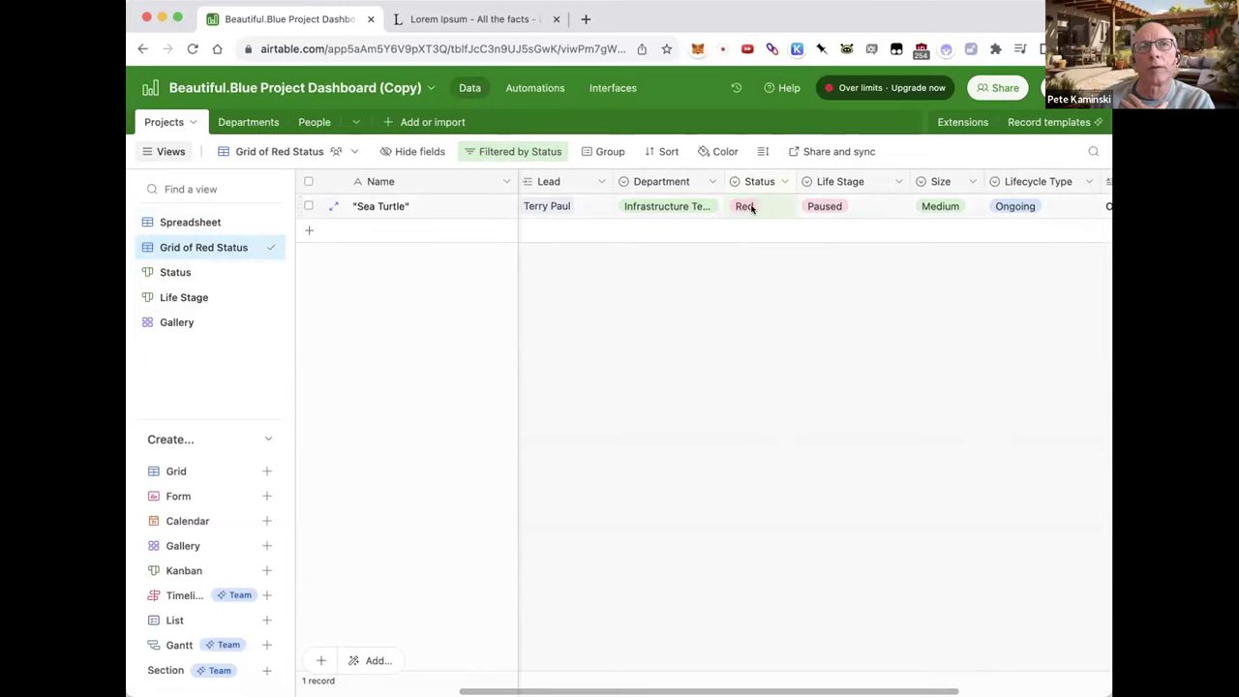
Step: Show the Status Kanban view and look through its Green, Yellow and Red stacks
{"action": "left_click", "coordinate": [167, 272]}
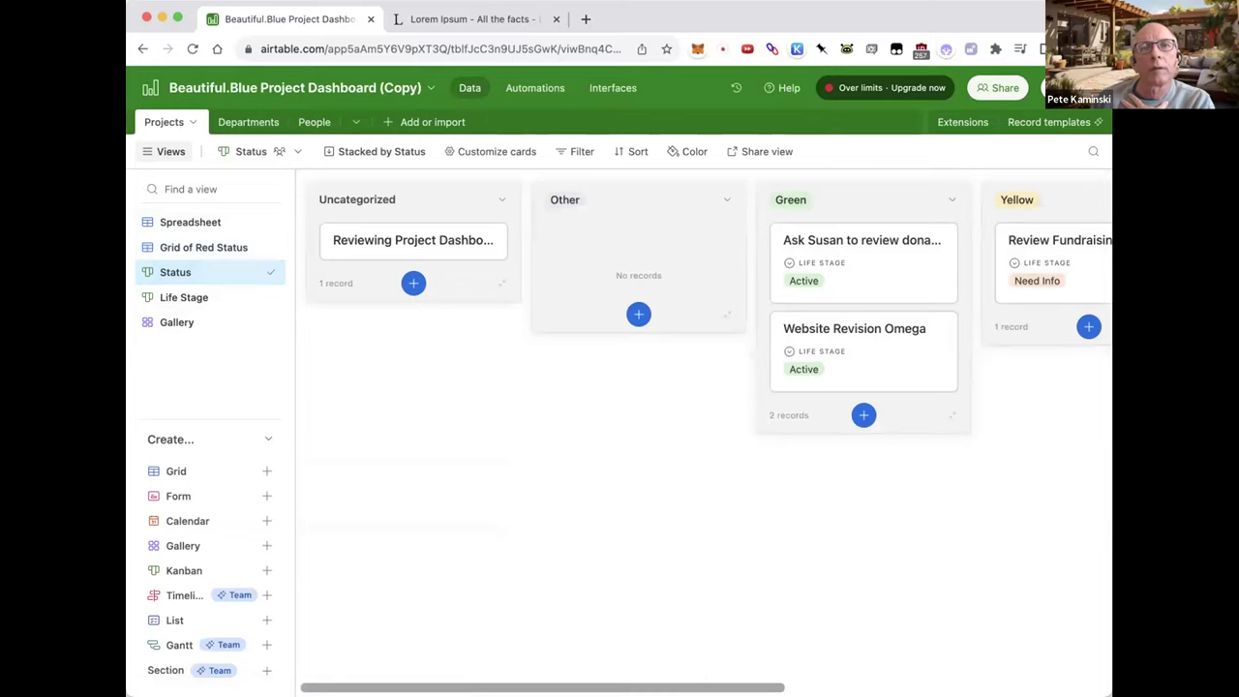
{"action": "scroll", "coordinate": [704, 436], "scroll_direction": "right", "scroll_amount": 10}
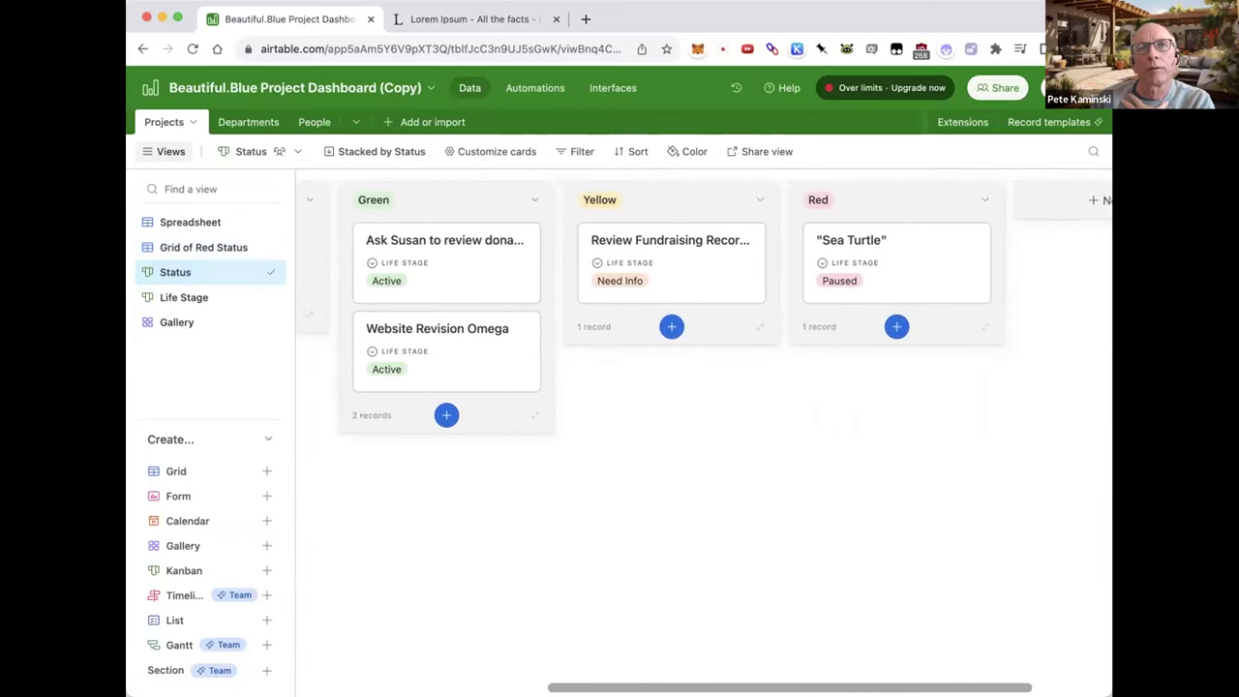
{"action": "scroll", "coordinate": [973, 642], "scroll_direction": "left", "scroll_amount": 8}
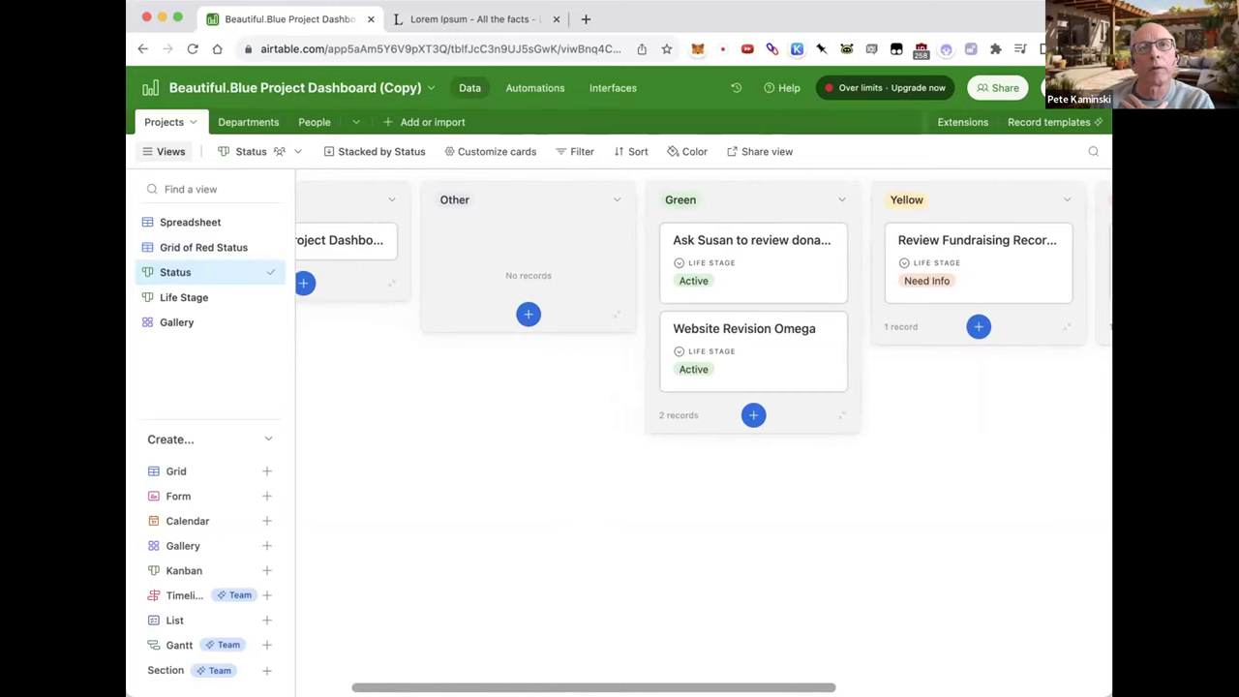
{"action": "scroll", "coordinate": [508, 248], "scroll_direction": "right", "scroll_amount": 6}
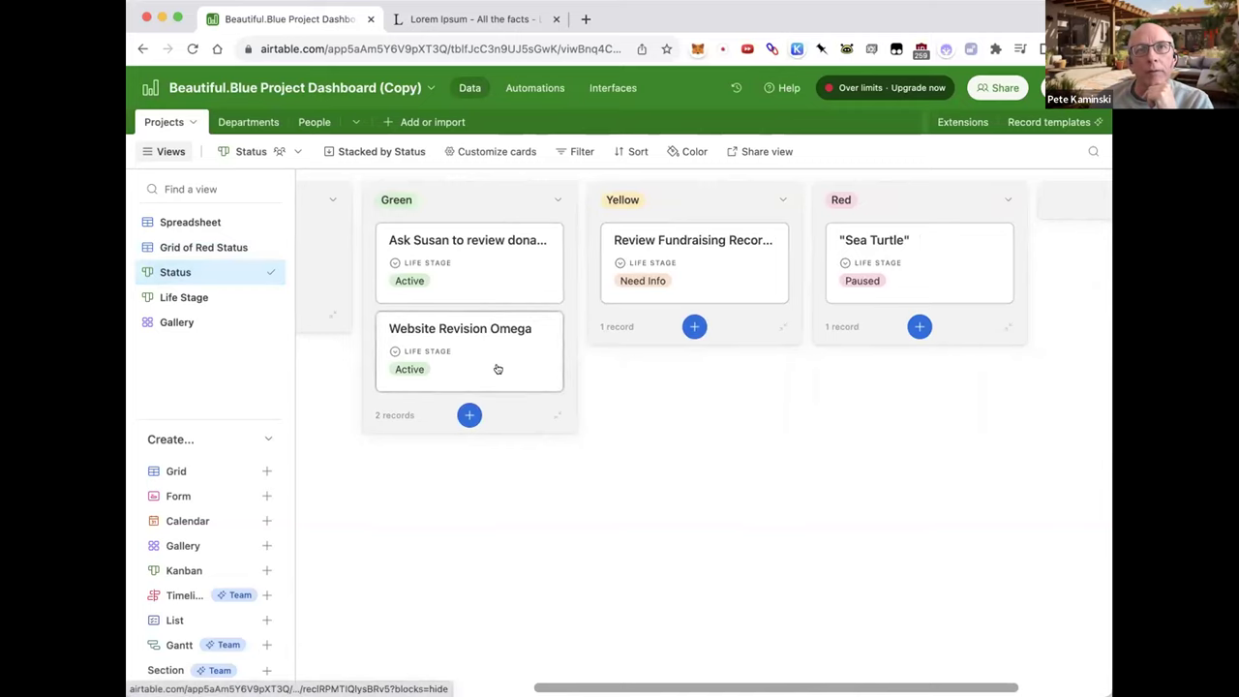
Step: Examine the field details of the Review Fundraising Records card in the Yellow stack, and close the record
{"action": "left_click", "coordinate": [694, 256]}
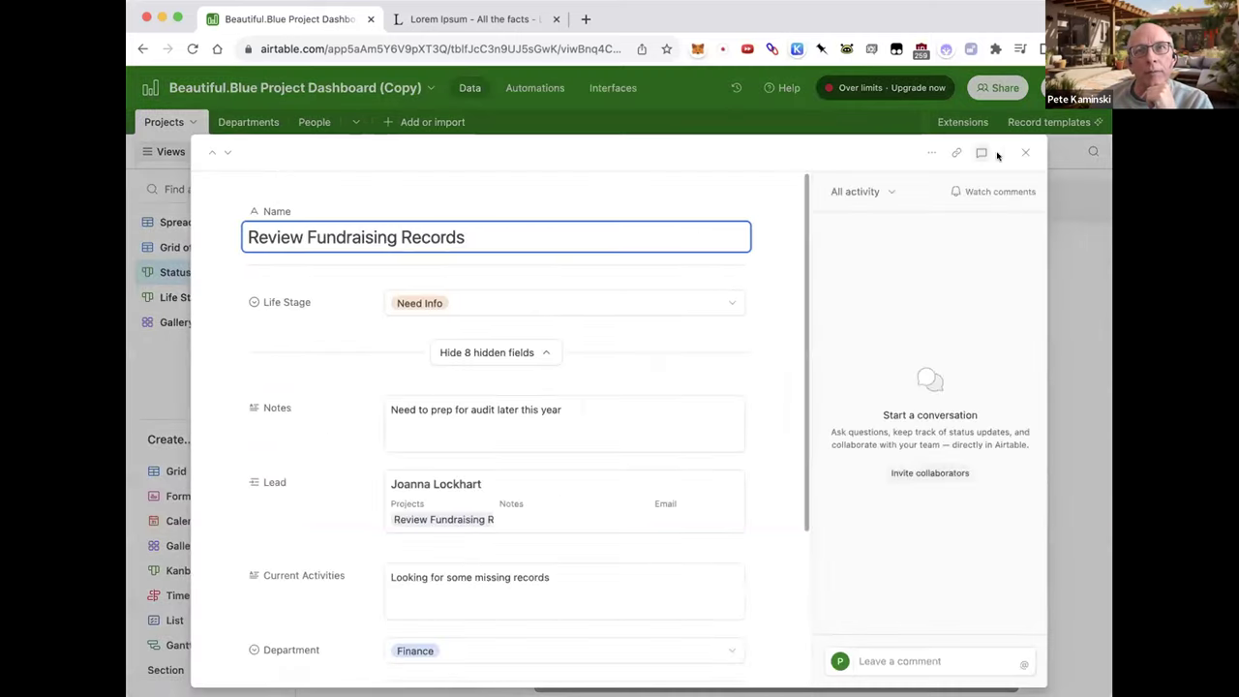
{"action": "scroll", "coordinate": [685, 392], "scroll_direction": "down", "scroll_amount": 1}
{"action": "scroll", "coordinate": [685, 392], "scroll_direction": "down", "scroll_amount": 2}
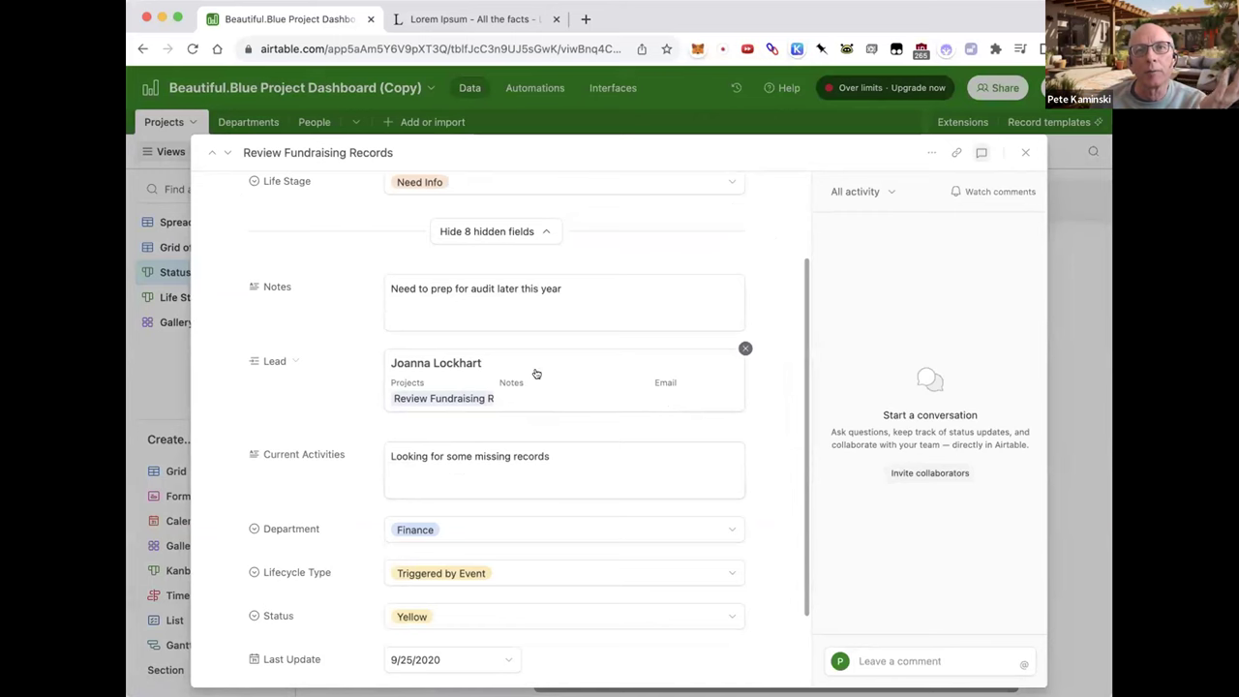
{"action": "left_click", "coordinate": [1025, 152]}
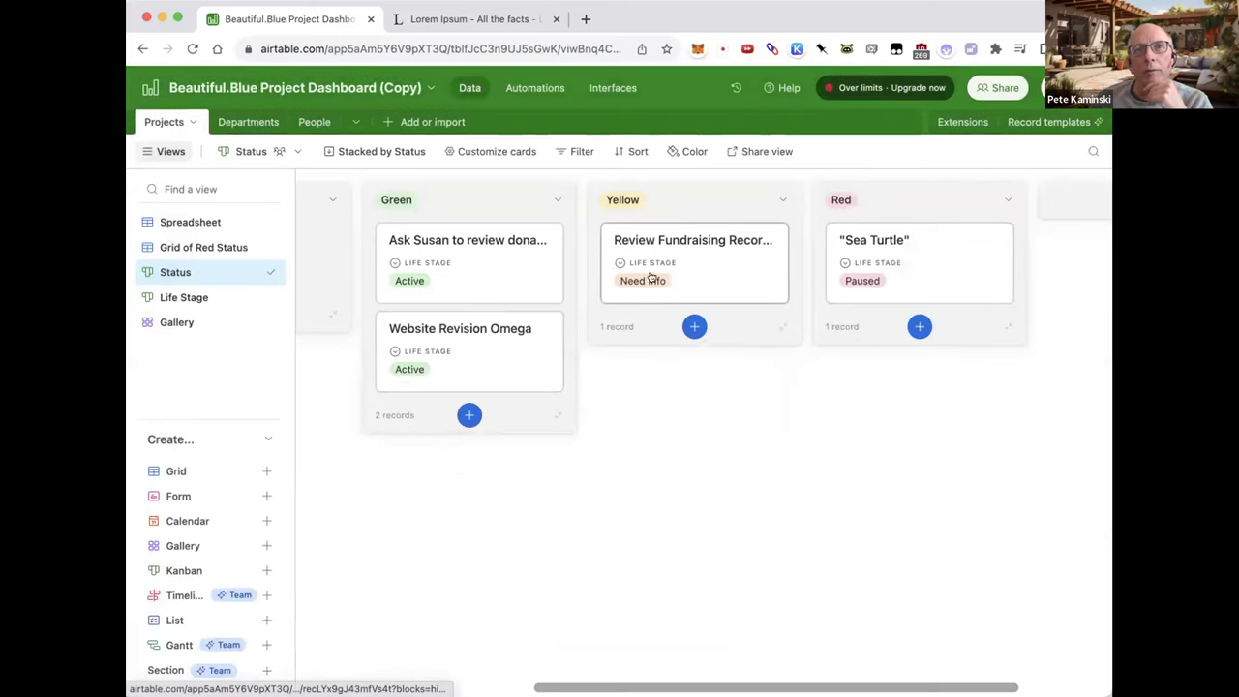
Step: Open the "Sea Turtle" card from the Red stack and examine all of its field details
{"action": "left_click", "coordinate": [897, 242]}
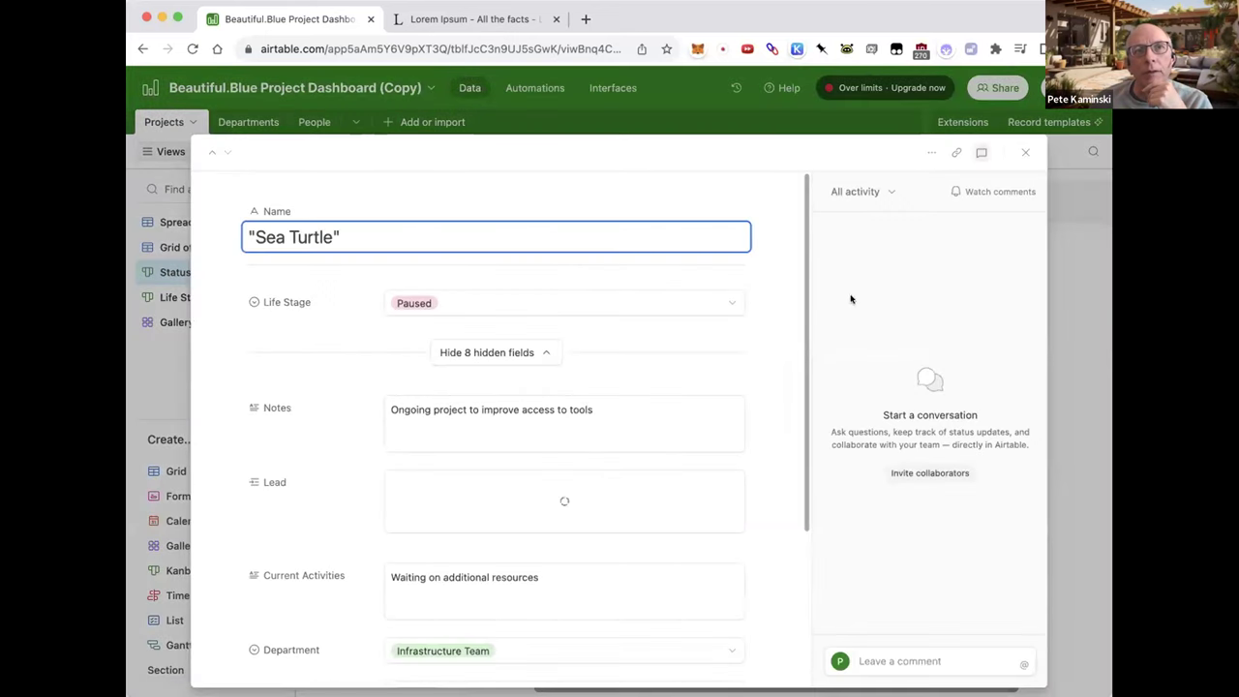
{"action": "scroll", "coordinate": [751, 386], "scroll_direction": "down", "scroll_amount": 3}
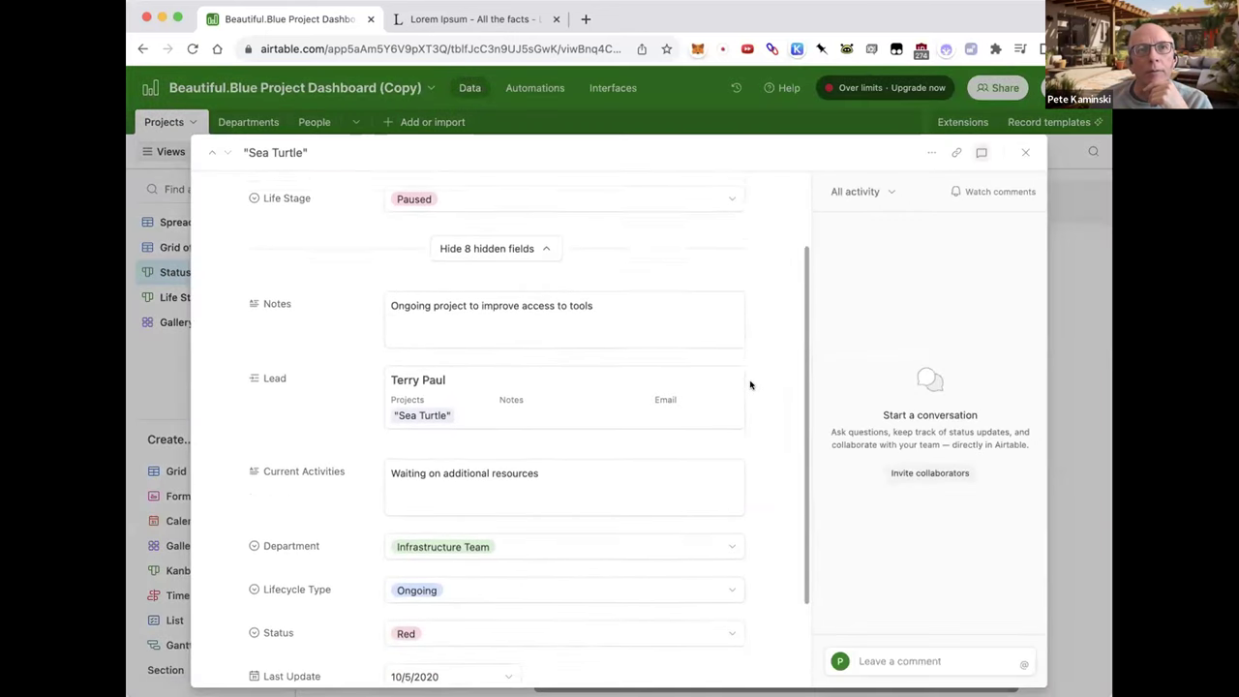
{"action": "scroll", "coordinate": [750, 388], "scroll_direction": "down", "scroll_amount": 1}
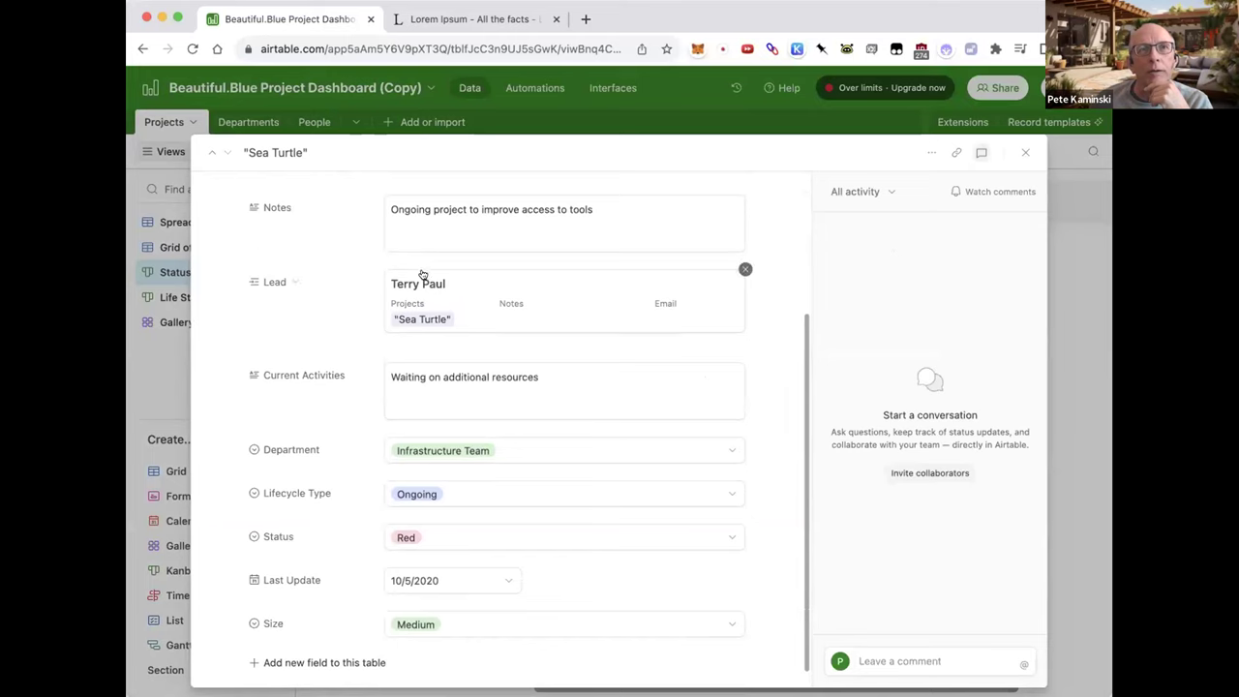
{"action": "scroll", "coordinate": [464, 321], "scroll_direction": "down", "scroll_amount": 1}
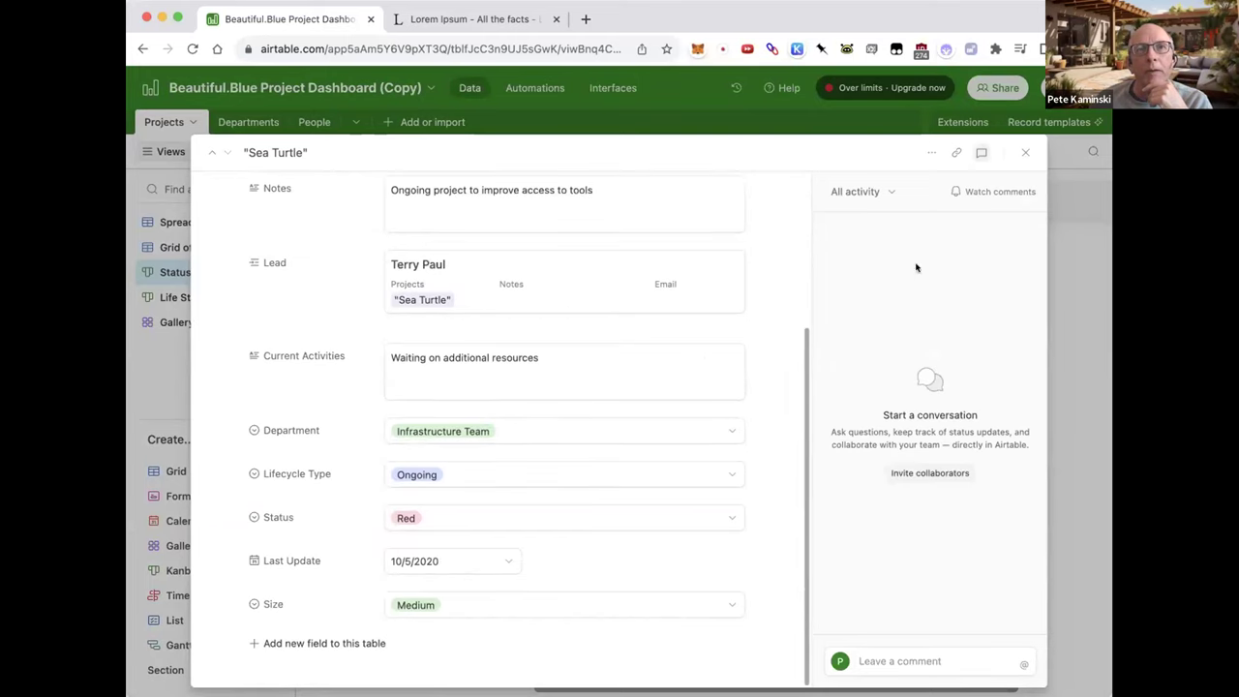
Step: Close the record and move the "Sea Turtle" card to the Yellow stack and the Review Fundraising Records card to Green
{"action": "left_click", "coordinate": [1025, 152]}
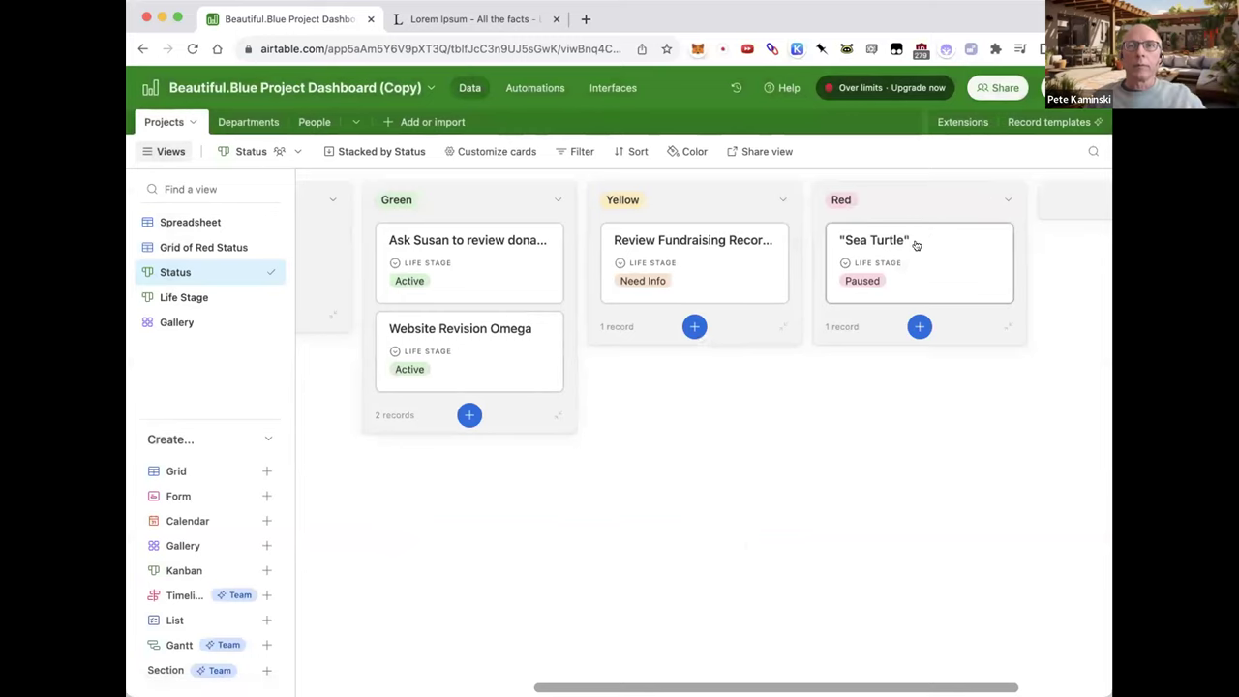
{"action": "left_click_drag", "start_coordinate": [935, 234], "coordinate": [643, 238]}
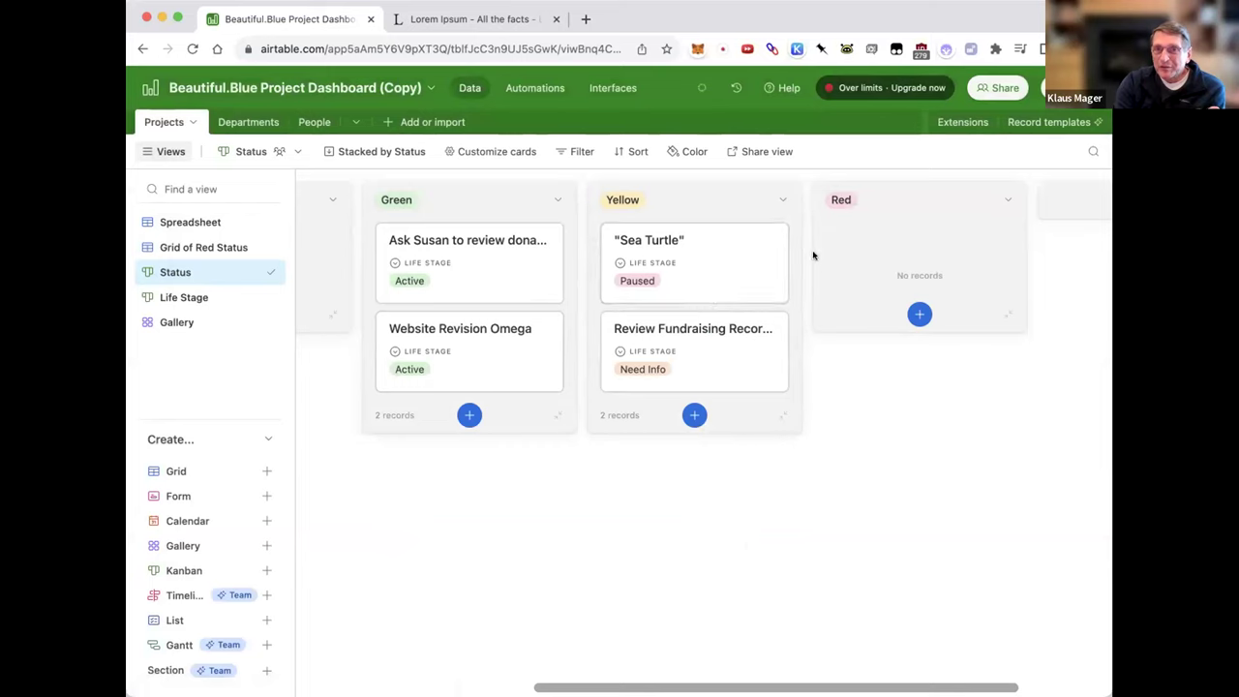
{"action": "left_click_drag", "start_coordinate": [702, 321], "coordinate": [455, 250]}
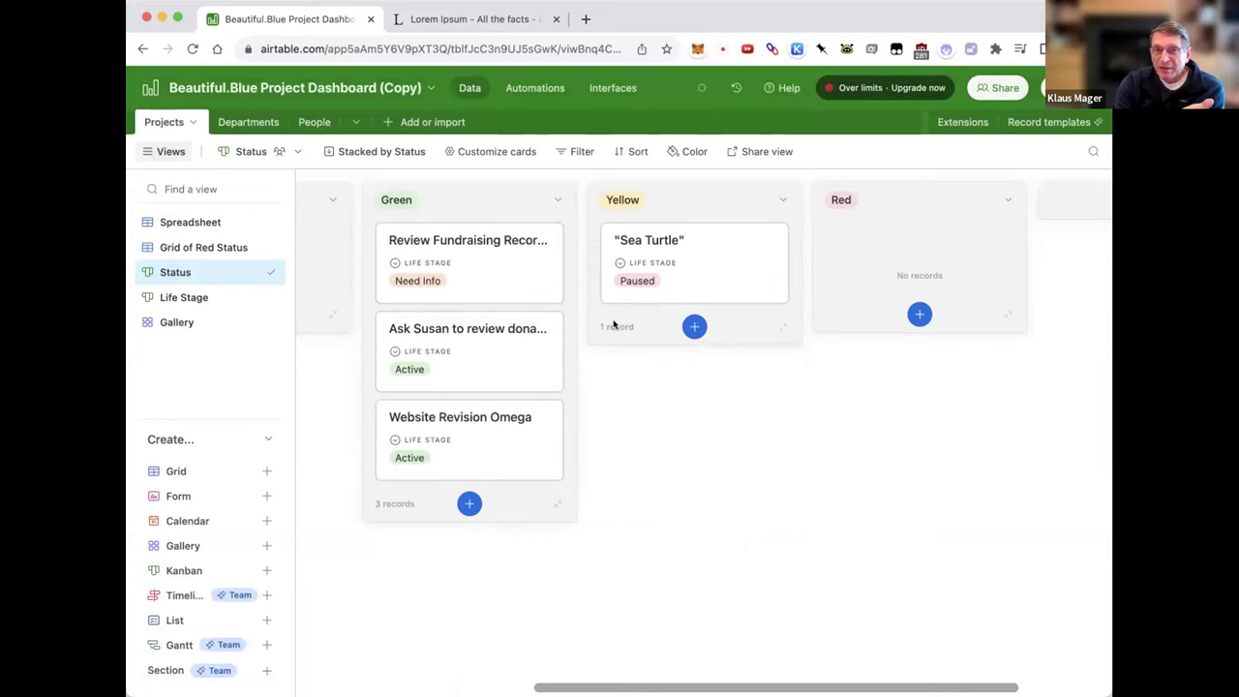
Step: Show the Life Stage Kanban view and look through its Uncategorized, Active, Need Info and Paused stacks
{"action": "left_click", "coordinate": [200, 303]}
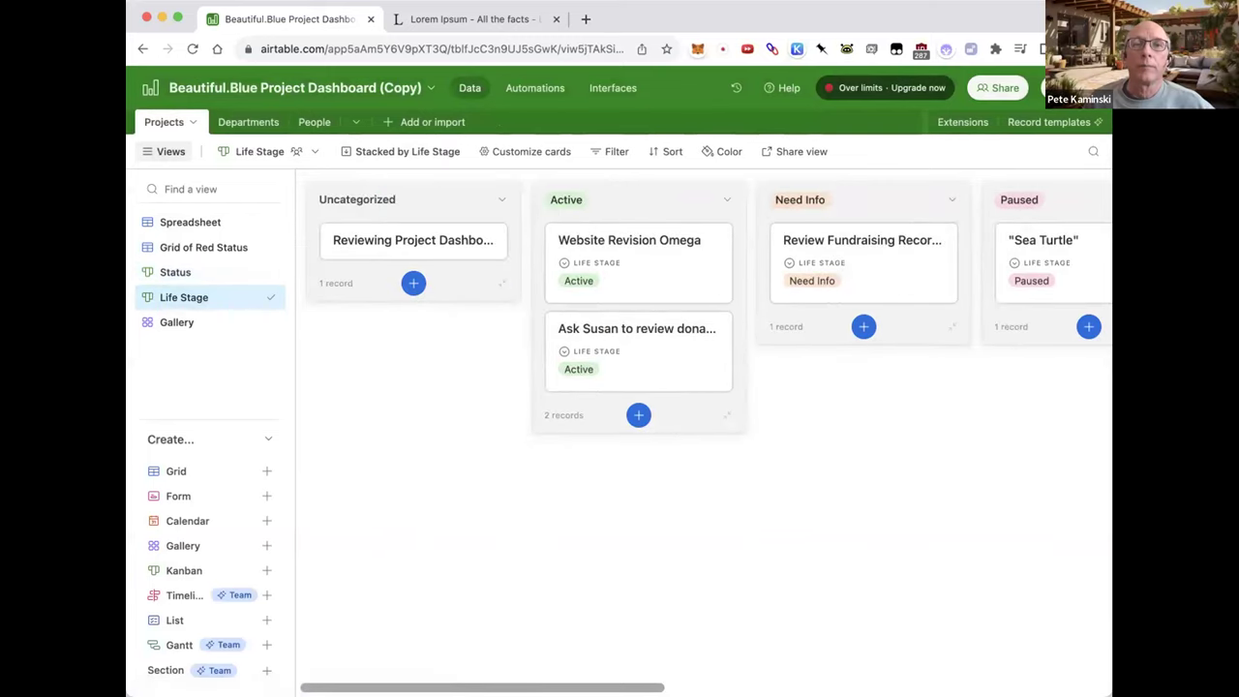
{"action": "scroll", "coordinate": [697, 436], "scroll_direction": "right", "scroll_amount": 5}
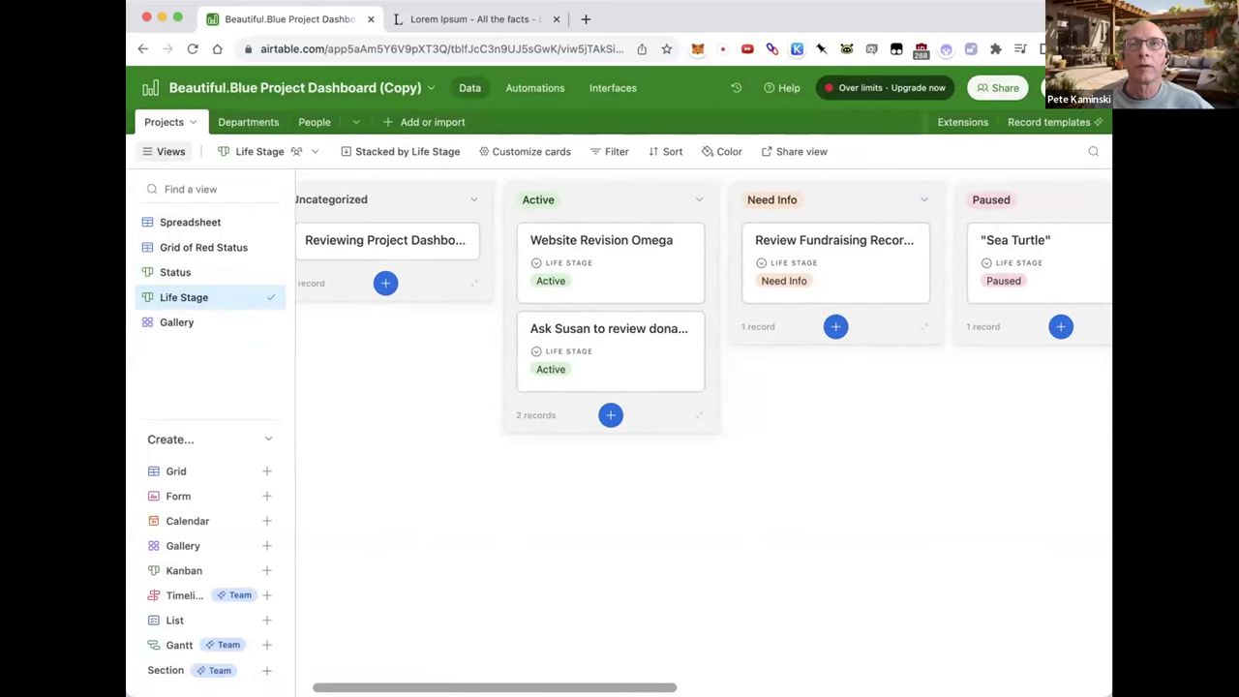
{"action": "scroll", "coordinate": [697, 435], "scroll_direction": "right", "scroll_amount": 3}
{"action": "scroll", "coordinate": [697, 436], "scroll_direction": "left", "scroll_amount": 6}
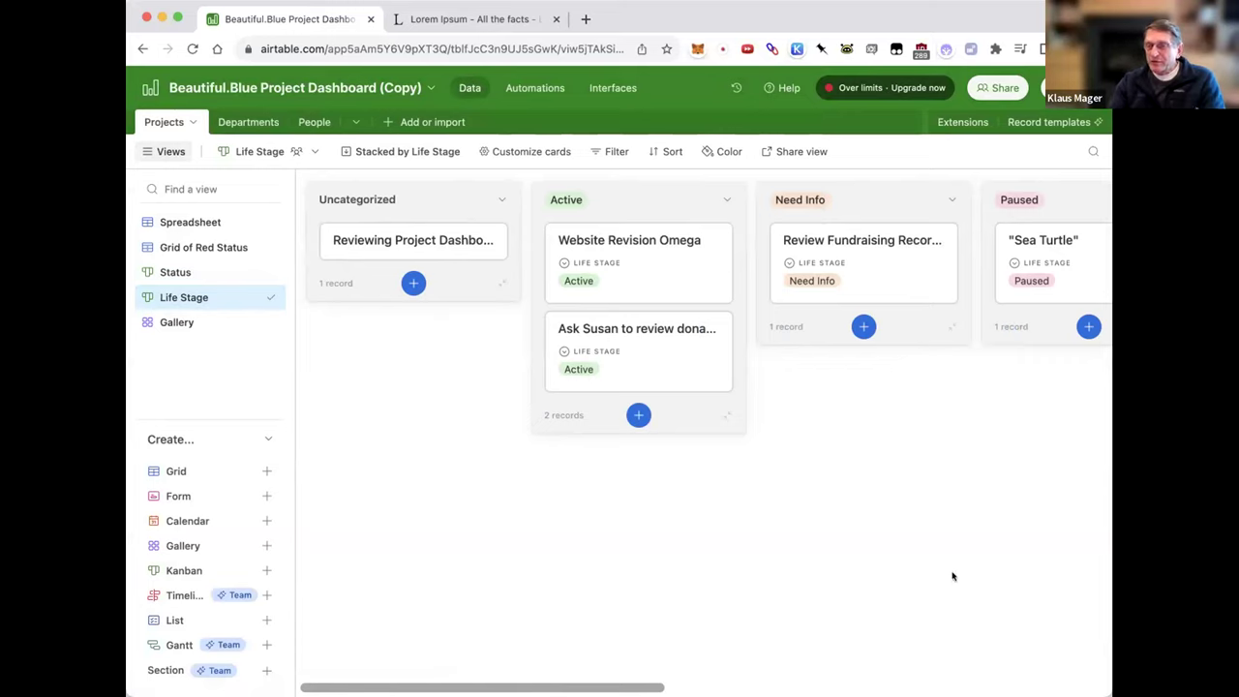
Step: Inspect the Website Revision Omega record from the Gallery view, and return to the Spreadsheet view
{"action": "left_click", "coordinate": [254, 324]}
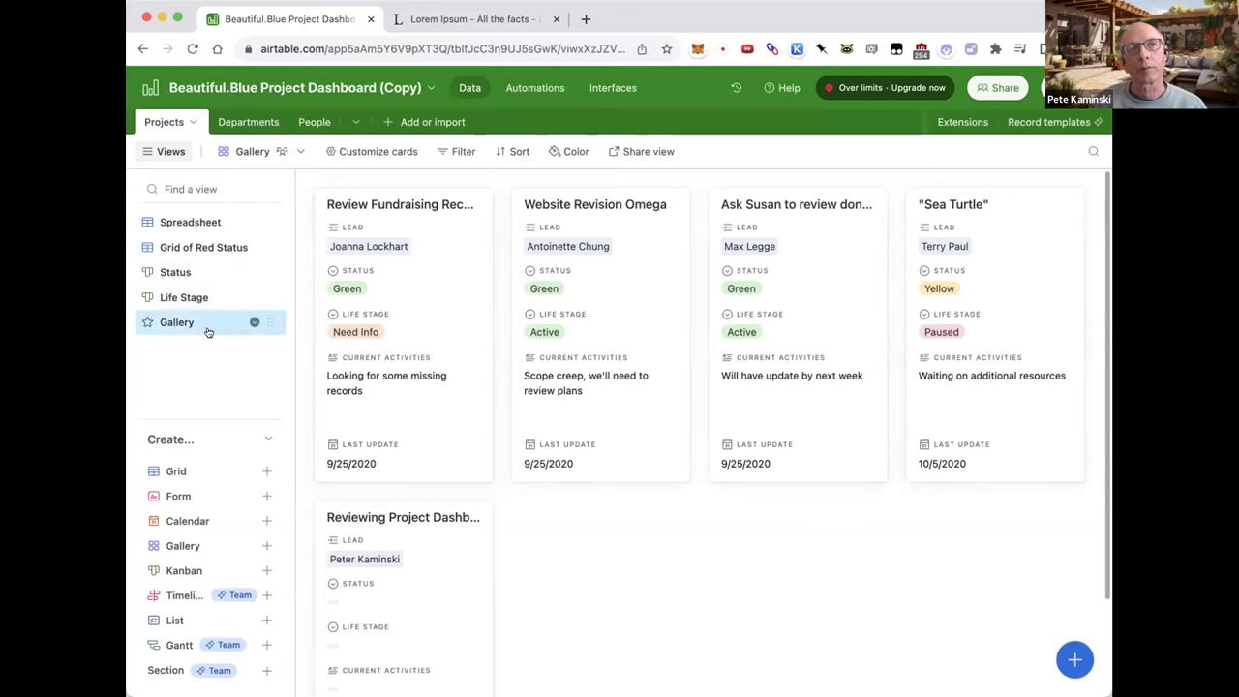
{"action": "left_click", "coordinate": [655, 346]}
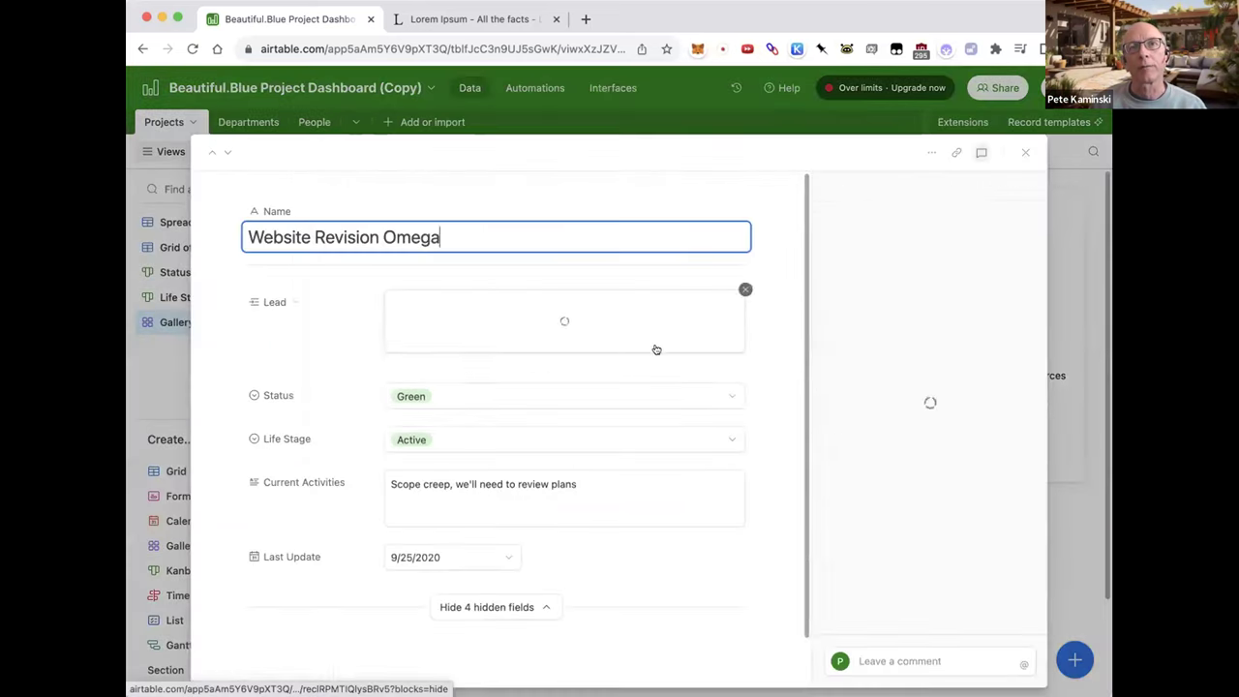
{"action": "left_click", "coordinate": [1025, 152]}
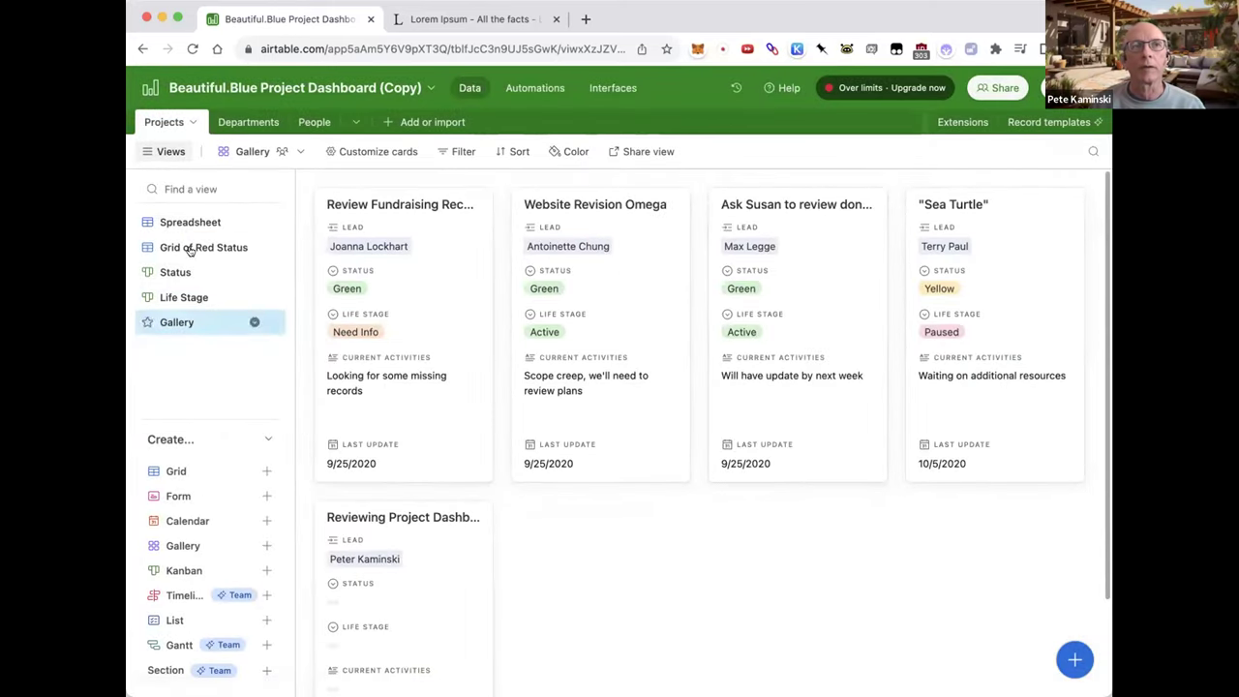
{"action": "left_click", "coordinate": [247, 222]}
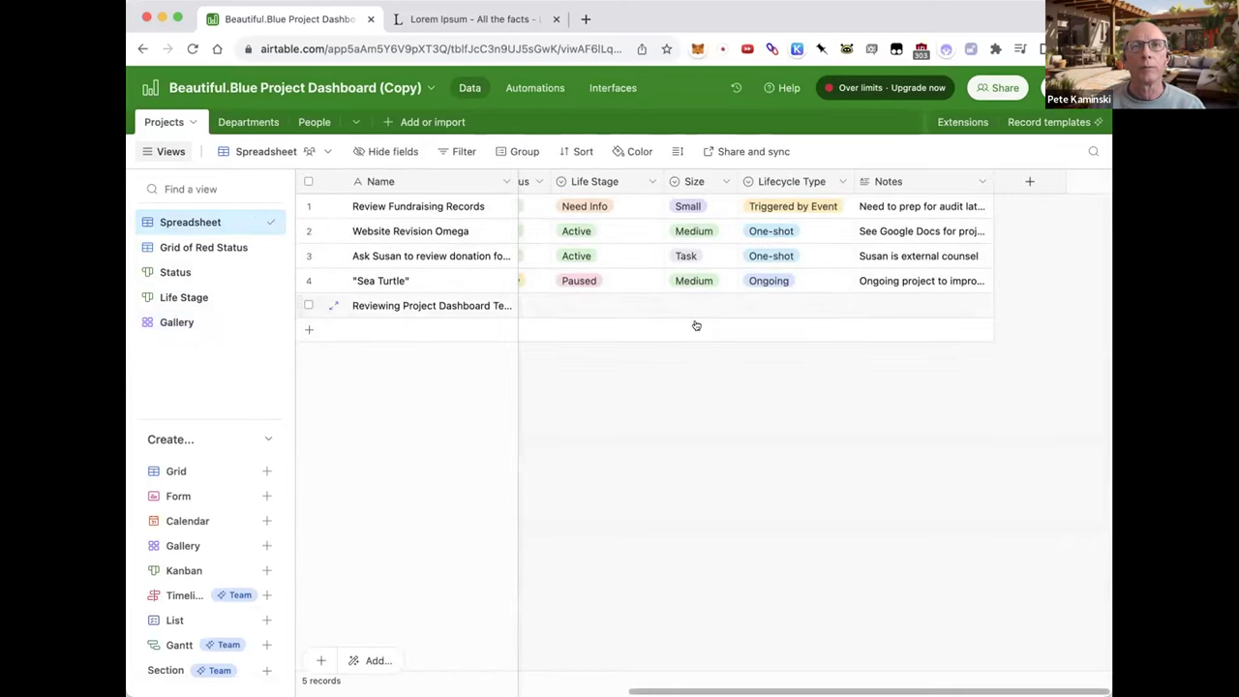